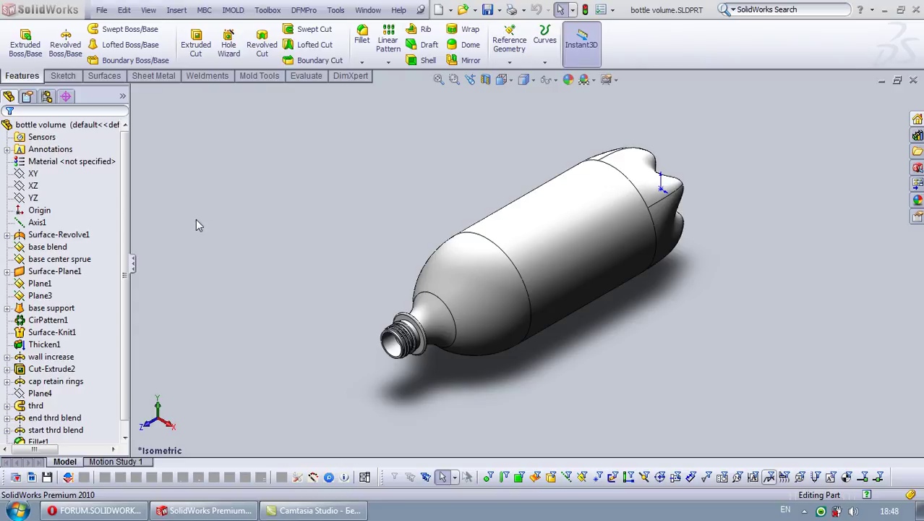
Step: Orbit the bottle so its open neck faces forward, then zoom in on the neck
mouse_move(528, 352)
middle_down()
mouse_move(457, 253)
mouse_move(466, 261)
mouse_move(540, 231)
mouse_move(476, 260)
mouse_move(484, 266)
middle_up()
mouse_move(365, 176)
middle_down()
mouse_move(399, 186)
mouse_move(429, 169)
mouse_move(423, 200)
middle_up()
scroll(492, 339, down, 3)
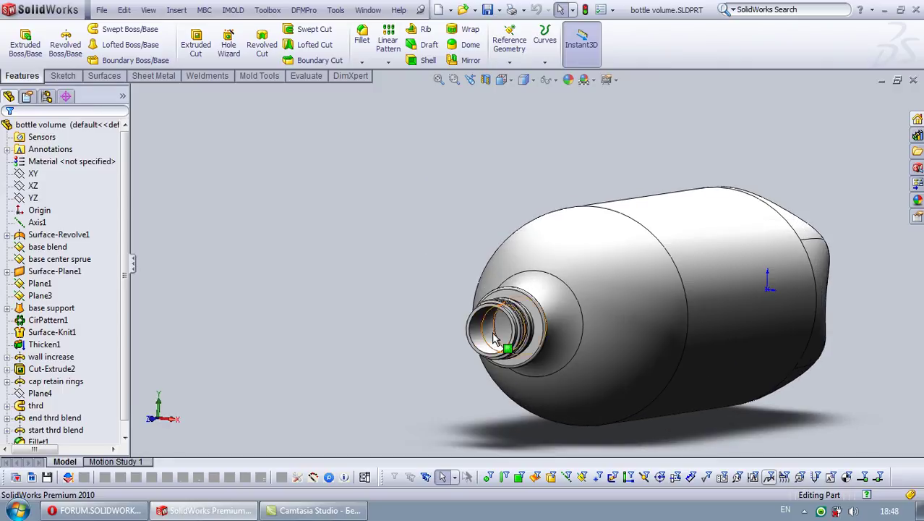
scroll(492, 331, down, 5)
Step: Start a sketch on the bottle's rim face and convert the rim edges into it
click(464, 278)
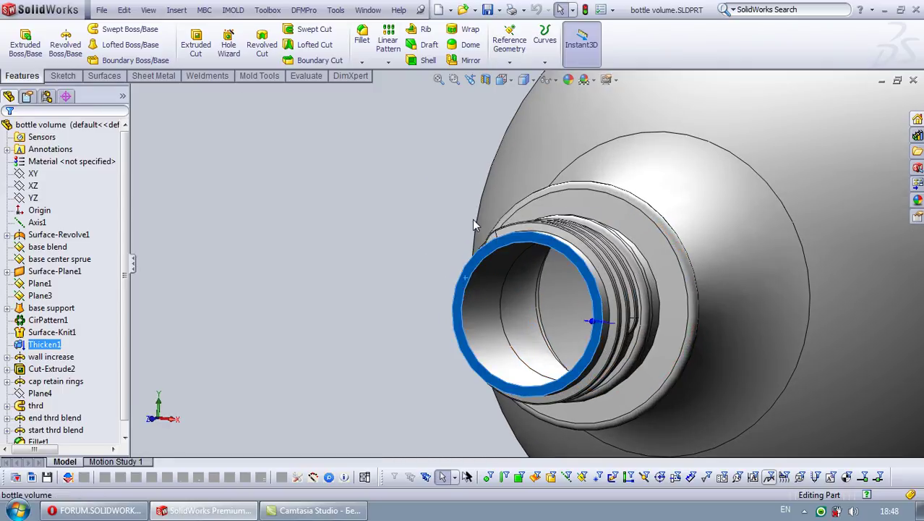
click(448, 269)
click(484, 261)
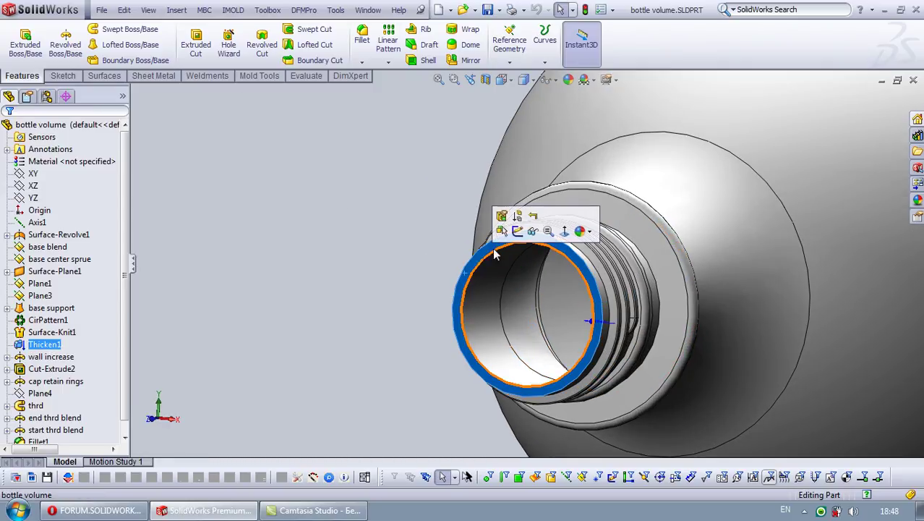
click(518, 230)
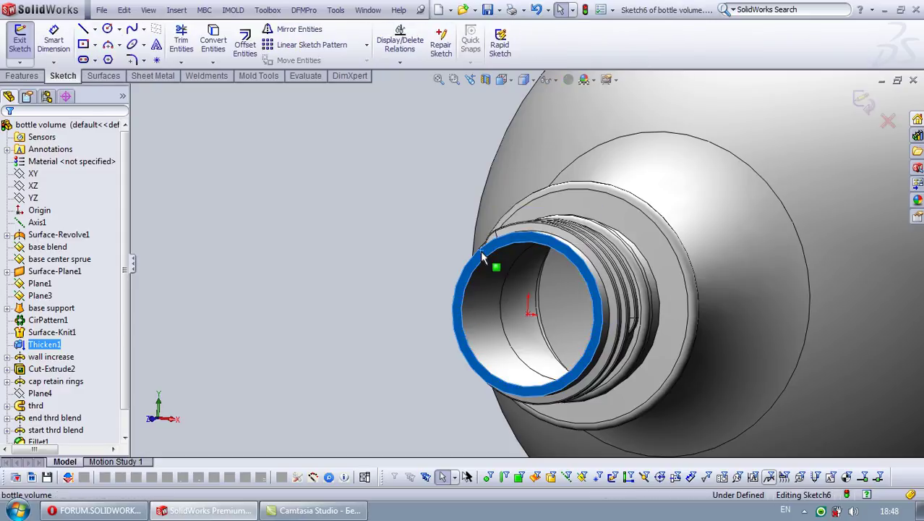
click(213, 40)
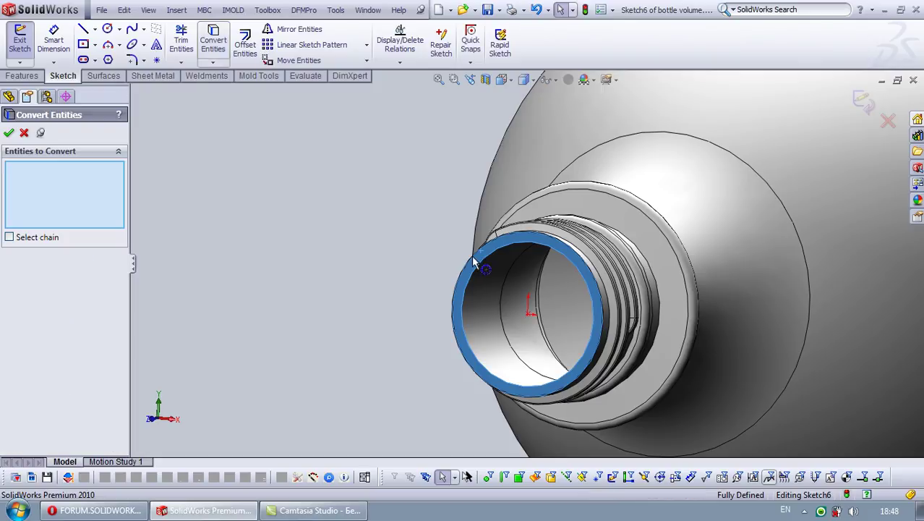
scroll(462, 253, down, 3)
scroll(464, 258, down, 2)
click(9, 96)
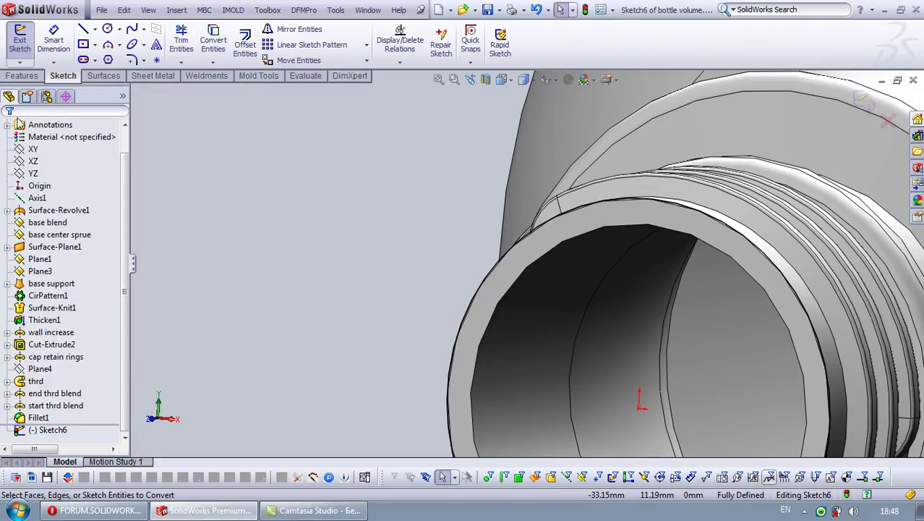
Step: Extrude the rim outline 1.00 mm to cap the neck opening
click(26, 79)
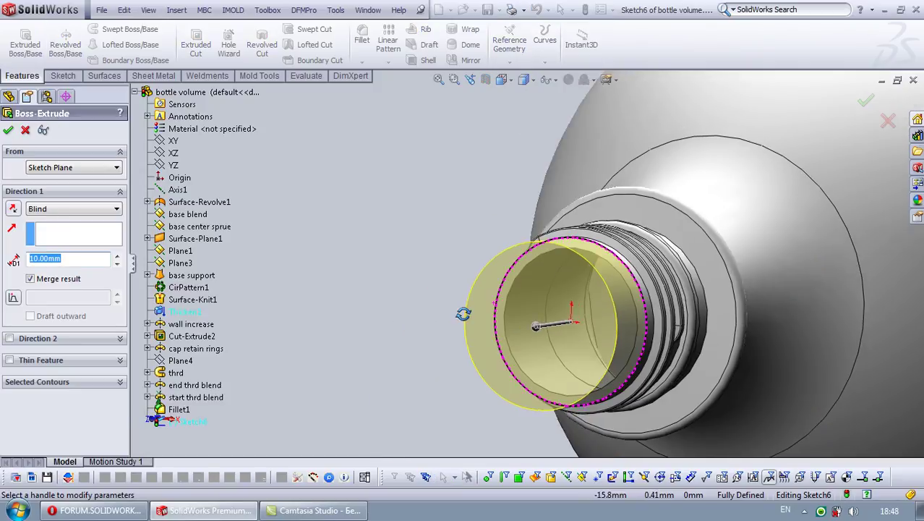
click(466, 337)
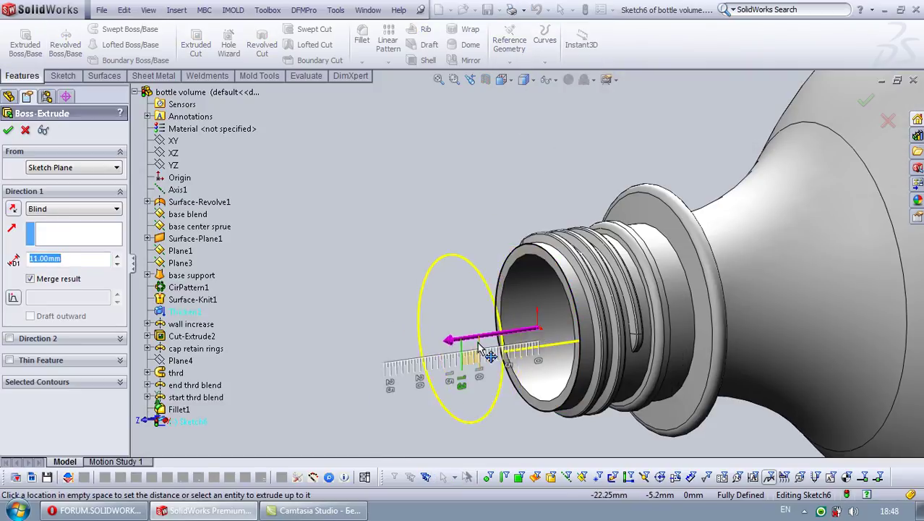
click(568, 345)
key(Down)
key(Down)
key(Down)
click(8, 130)
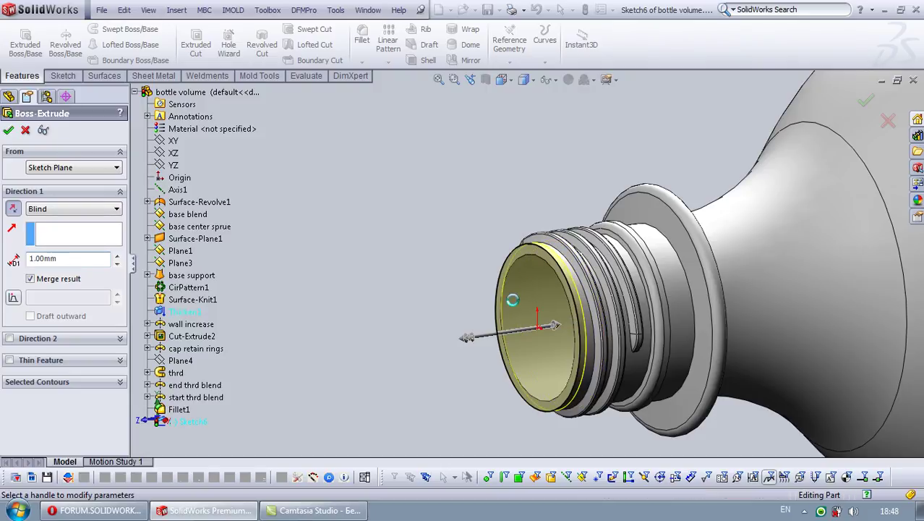
scroll(531, 327, up, 3)
Step: Start a sketch on the YZ plane and view it Normal To
scroll(521, 278, up, 2)
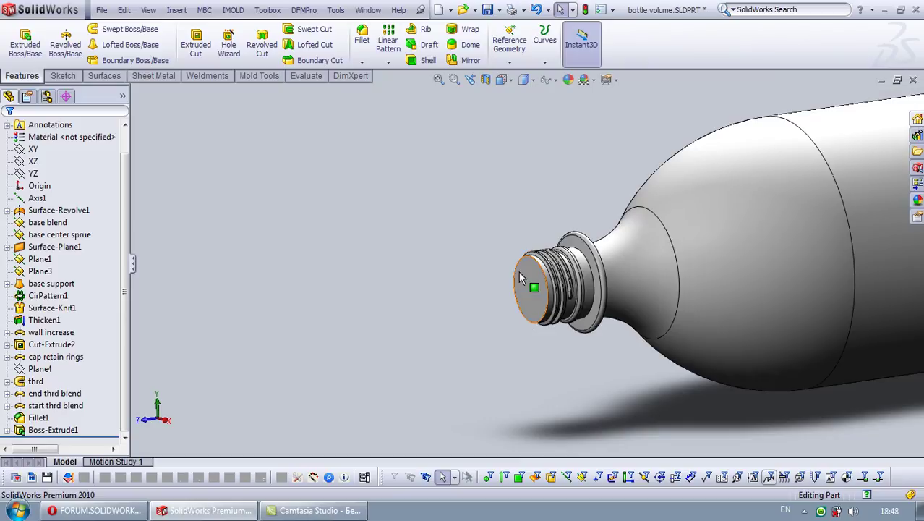
scroll(521, 279, up, 3)
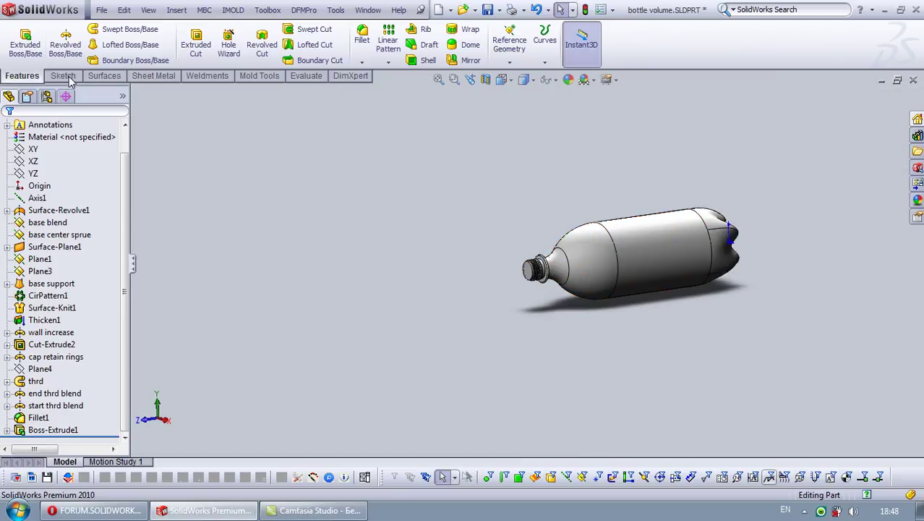
click(32, 174)
click(39, 154)
key(space)
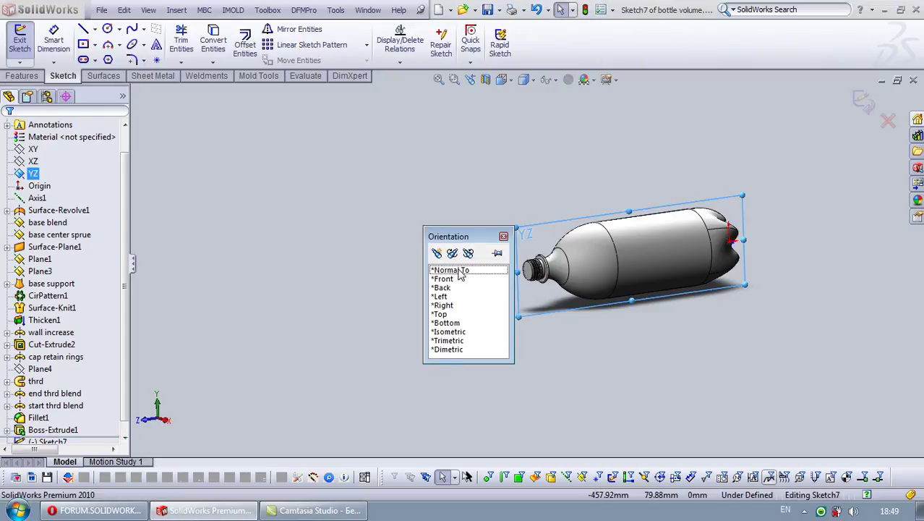
double_click(457, 266)
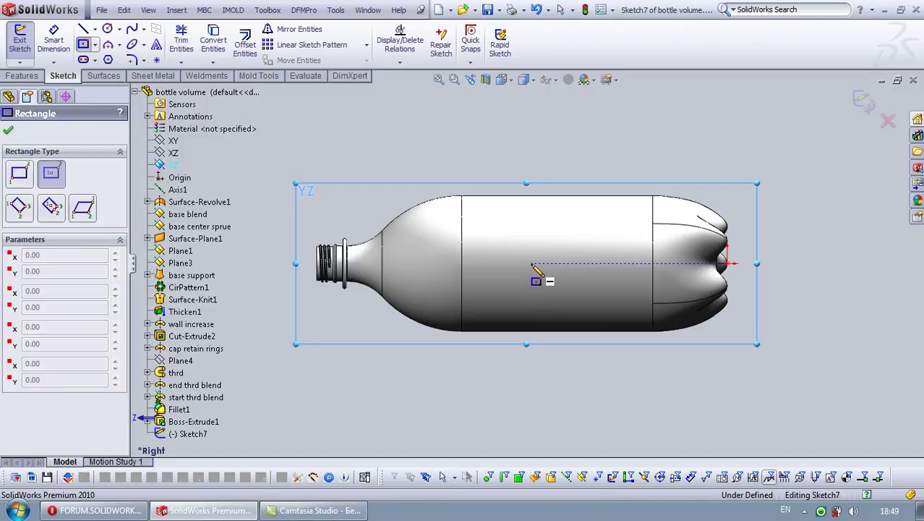
Step: Draw a center rectangle enclosing the entire bottle profile
drag(531, 263, 636, 252)
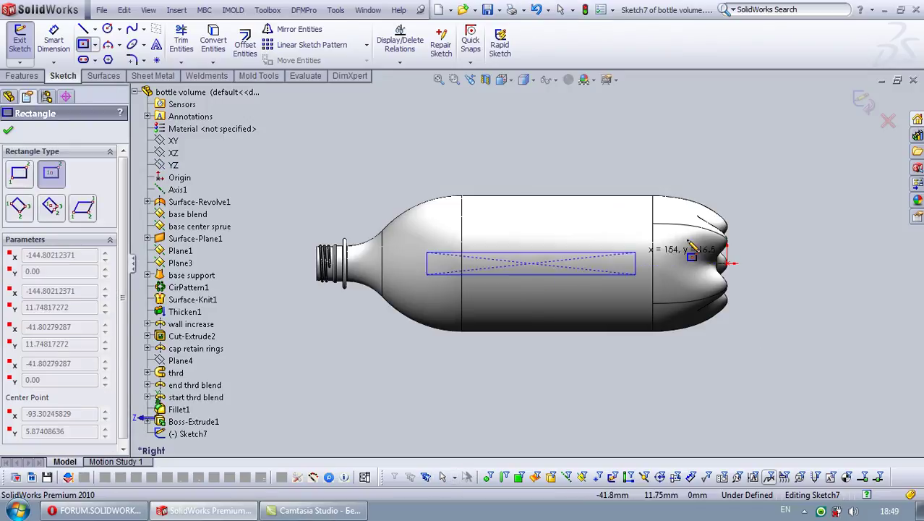
click(767, 177)
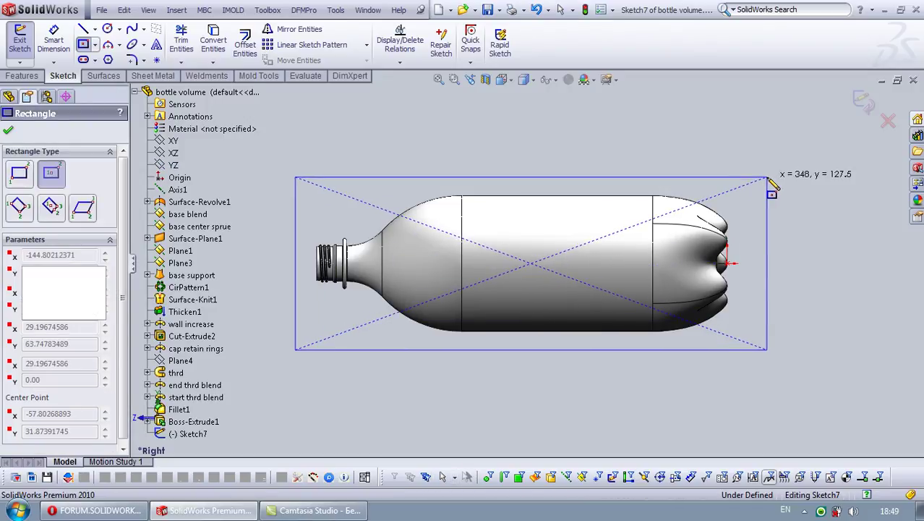
click(8, 130)
click(50, 139)
click(53, 40)
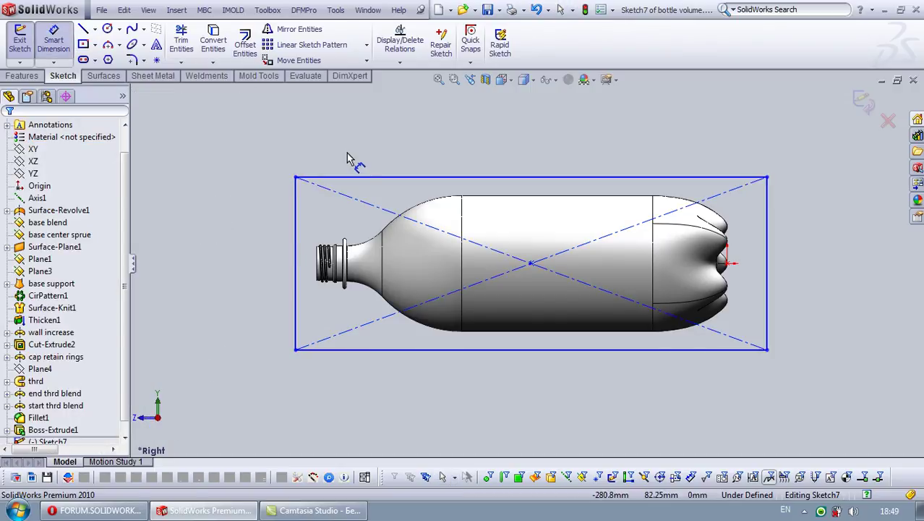
Step: Dimension the rectangle 350 mm wide and 127 mm tall
click(375, 175)
click(418, 165)
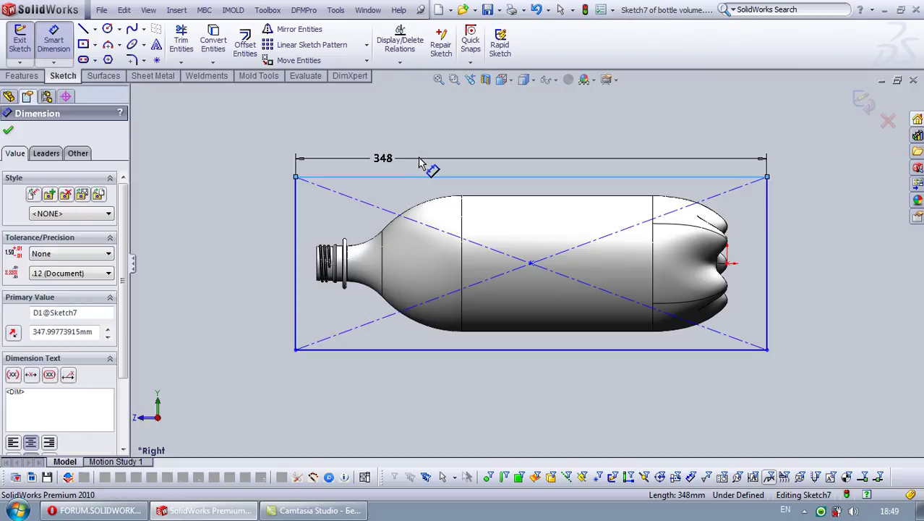
text(350)
key(Return)
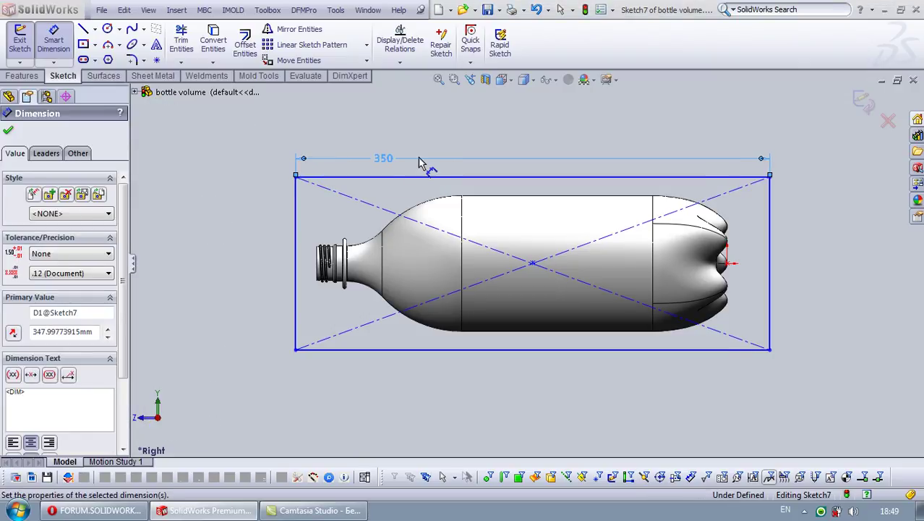
click(295, 284)
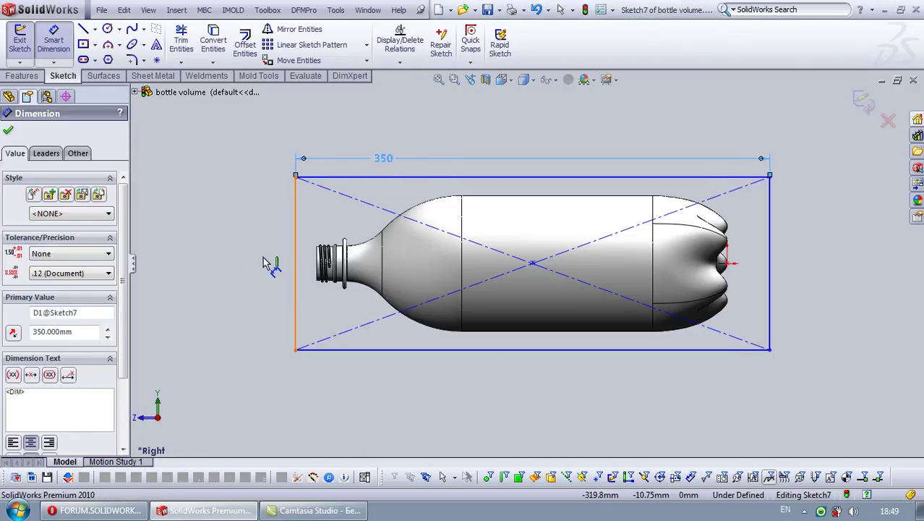
click(267, 264)
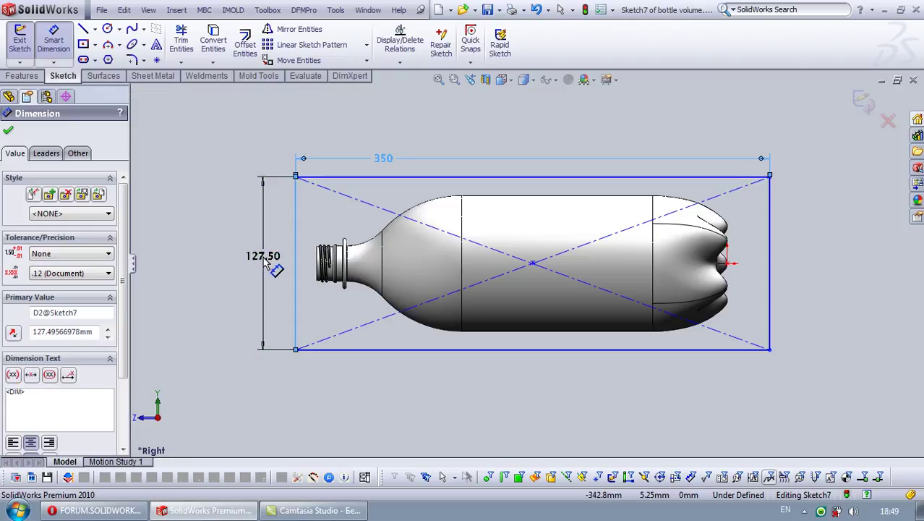
text(127)
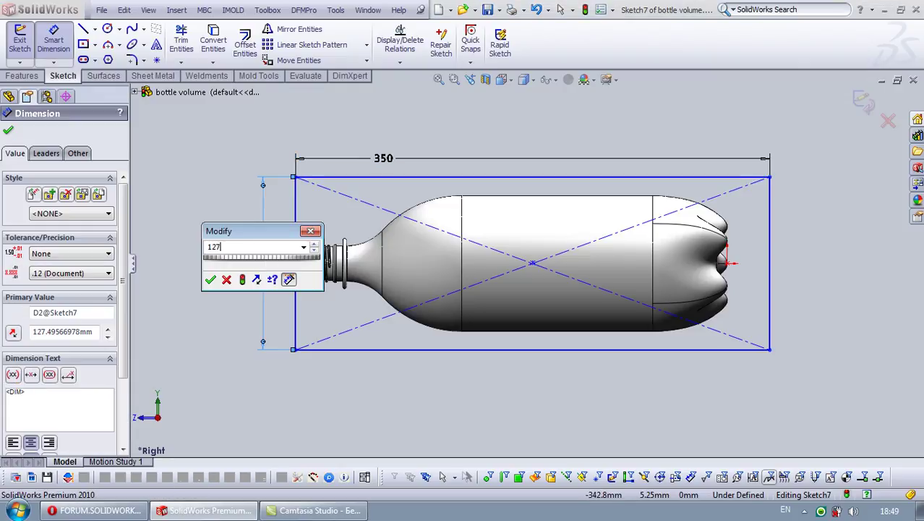
key(Return)
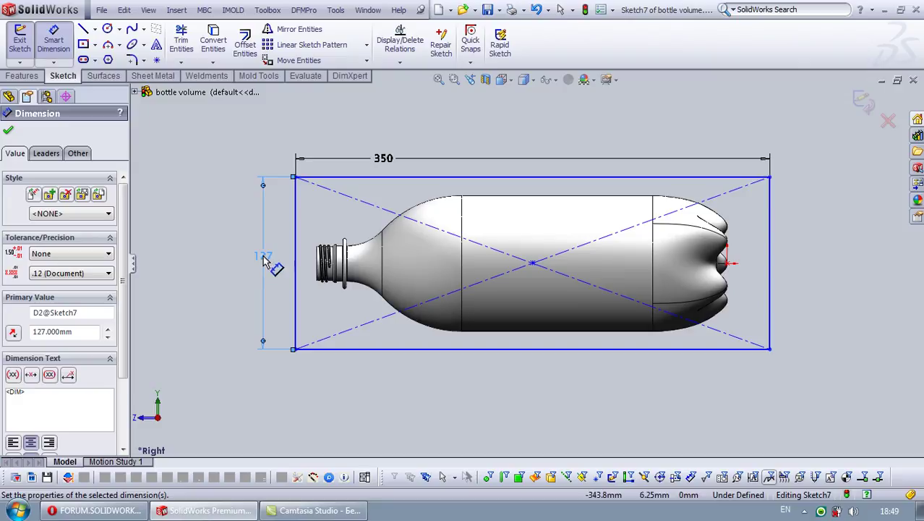
click(8, 131)
Step: Align the rectangle's centre point horizontally with the origin
click(532, 263)
key(Escape)
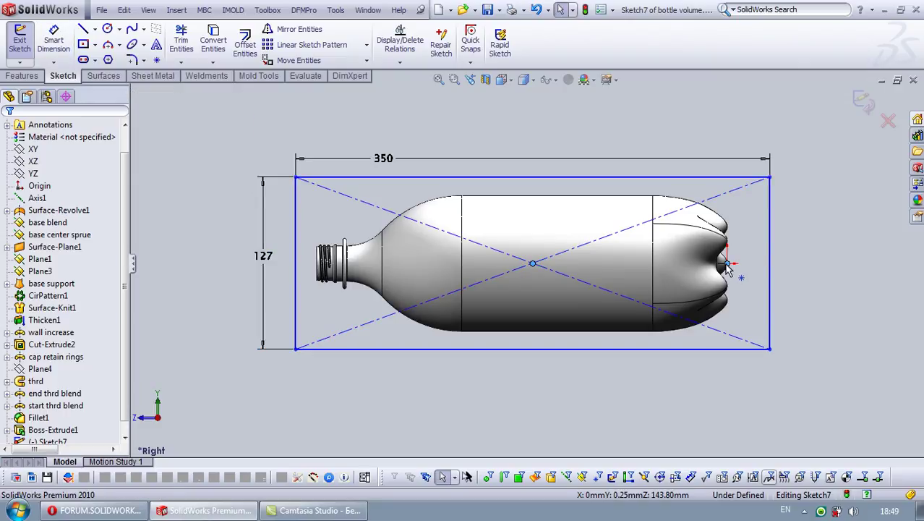
ctrl+click(727, 262)
click(14, 345)
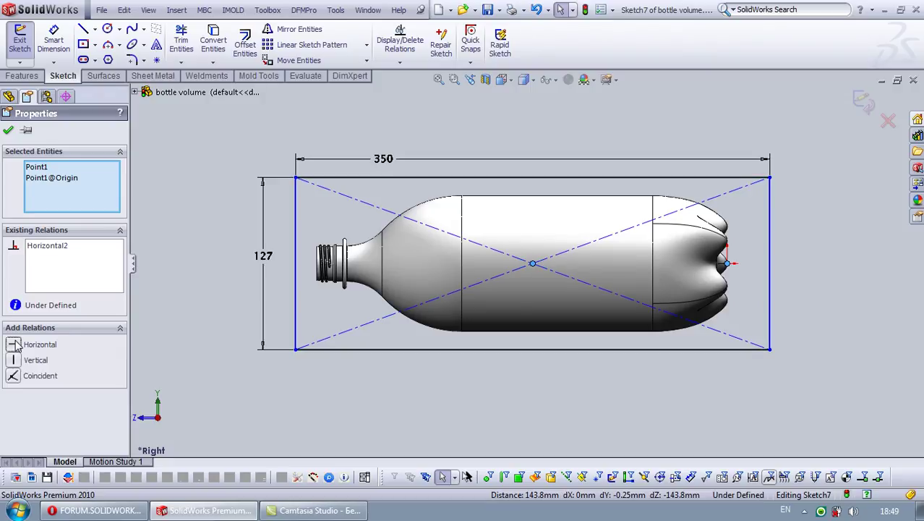
click(11, 130)
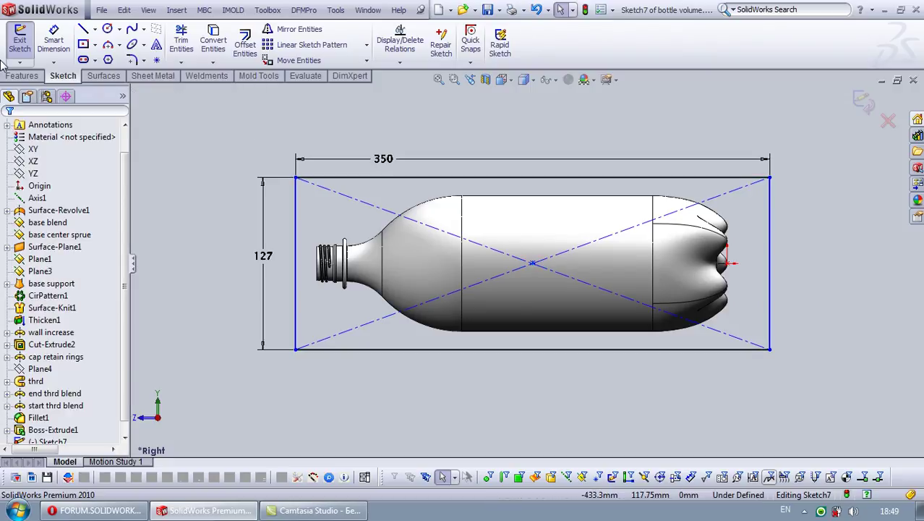
Step: Extrude the rectangle mid-plane 142 mm as a separate block enveloping the bottle
click(21, 75)
click(43, 49)
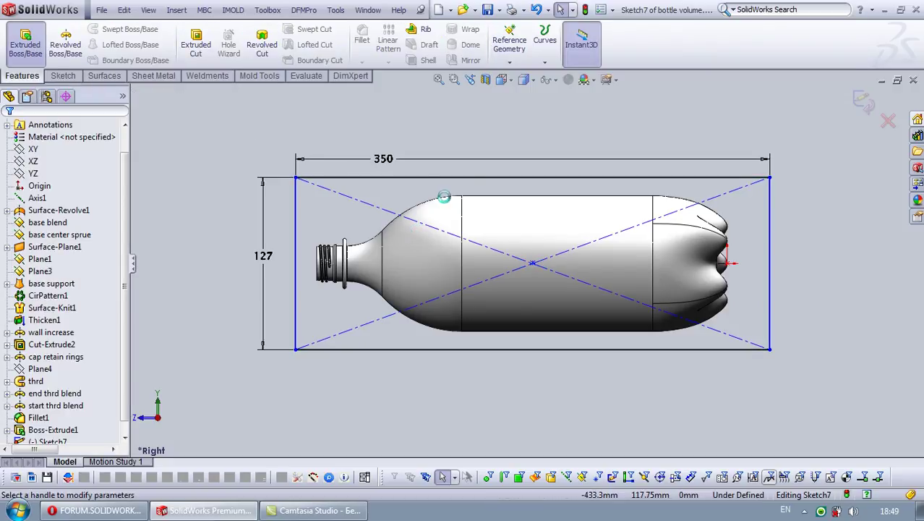
click(50, 209)
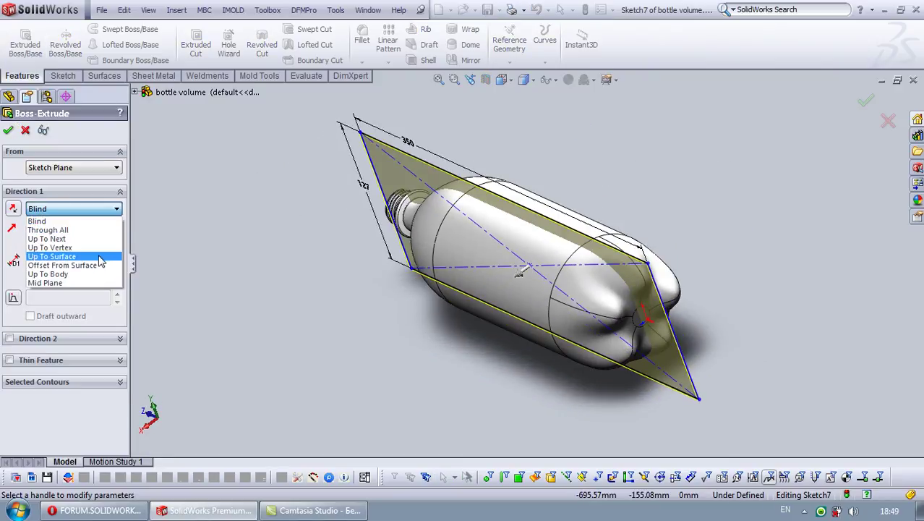
click(90, 283)
drag(521, 269, 447, 326)
middle_drag(358, 255, 432, 187)
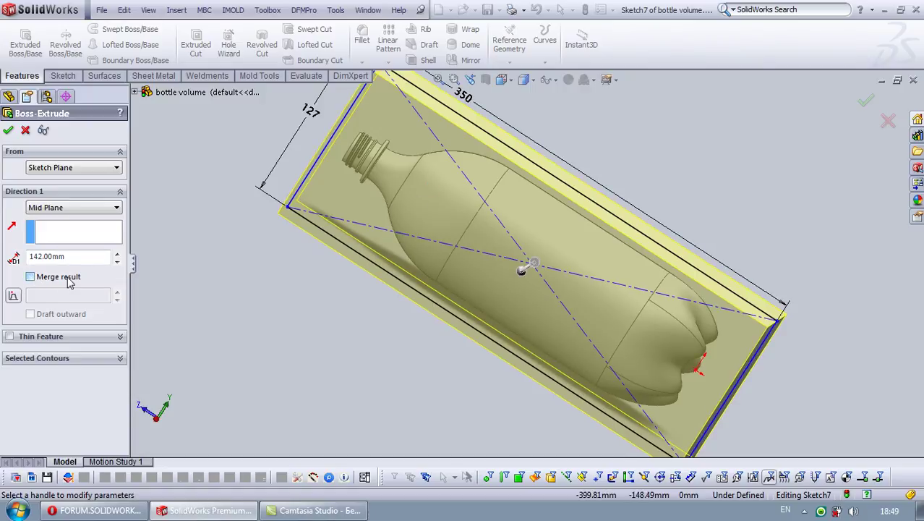
click(8, 129)
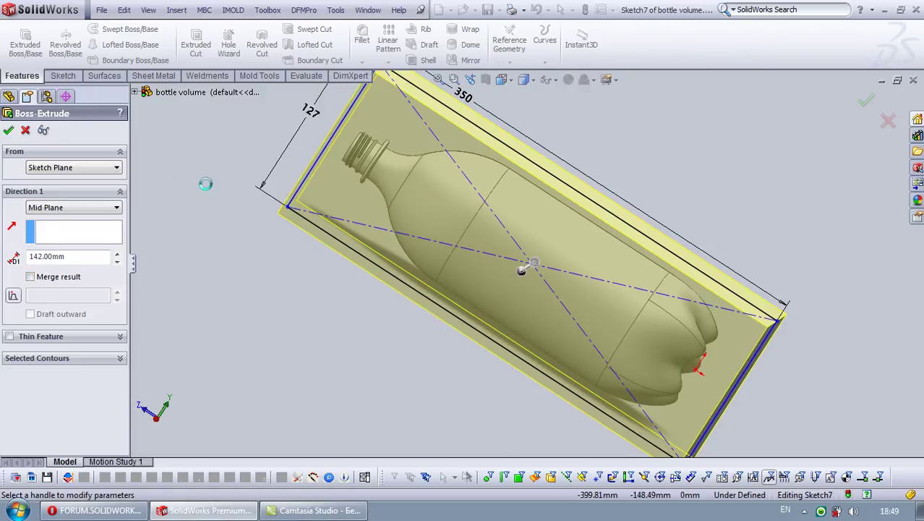
click(243, 183)
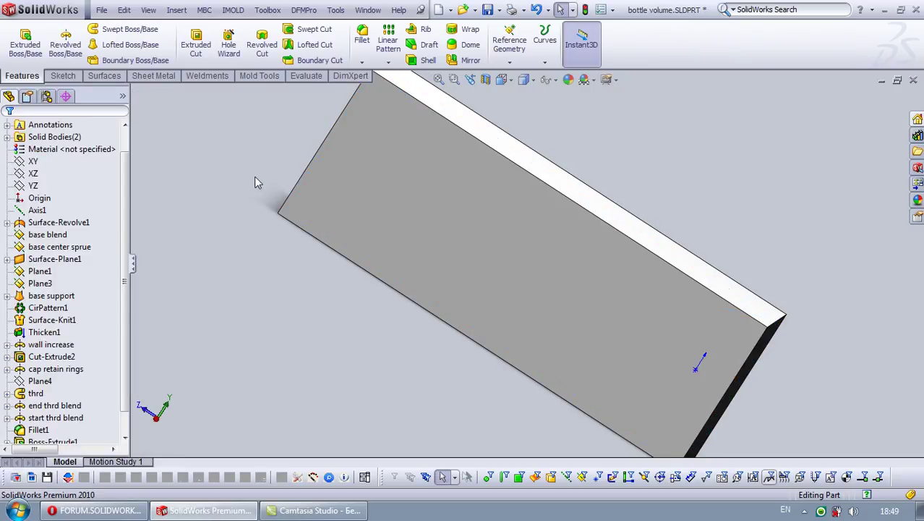
Step: Expand Solid Bodies and select both Boss-Extrude1 and Boss-Extrude2
click(7, 137)
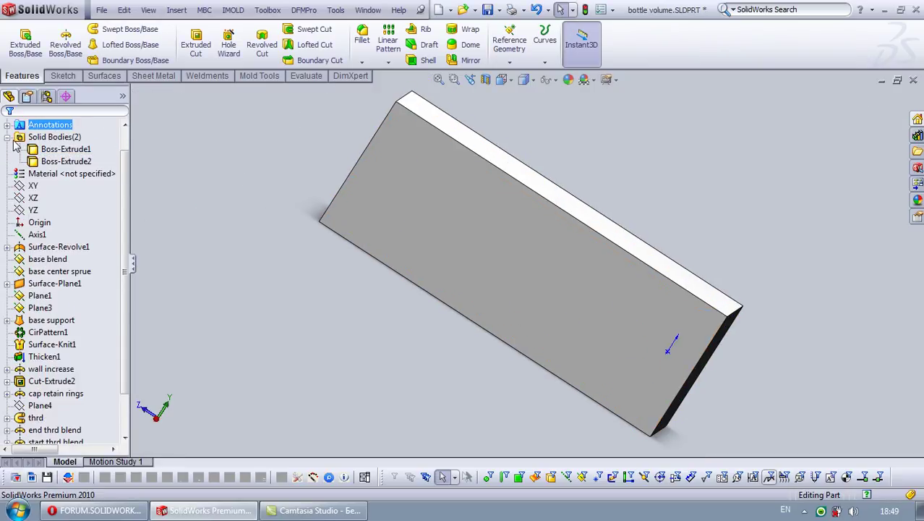
click(62, 149)
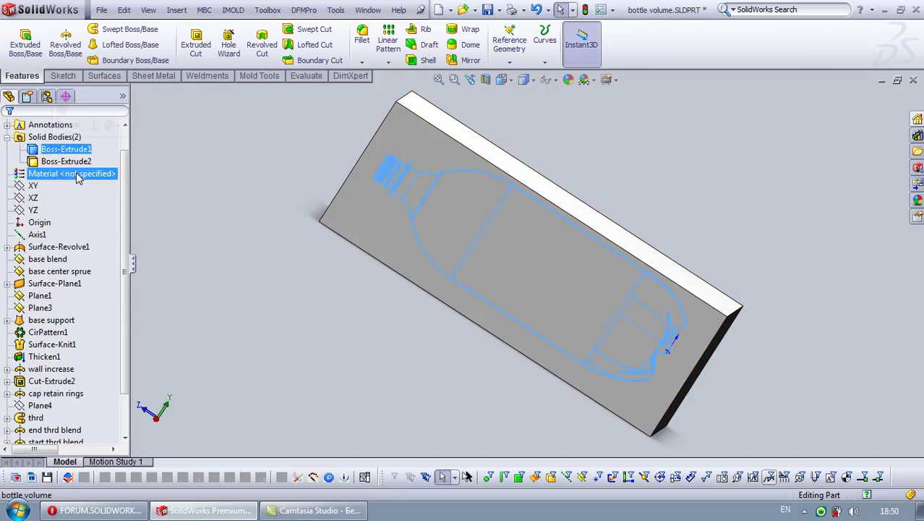
ctrl+click(68, 161)
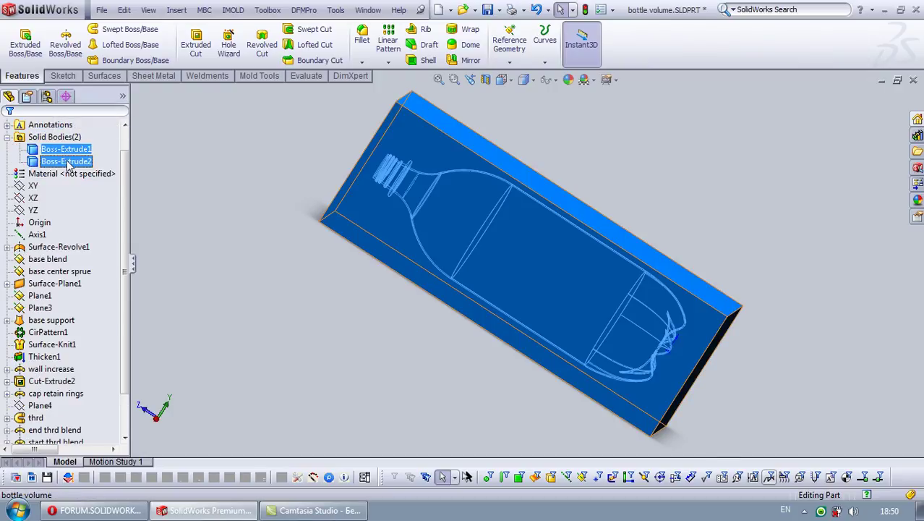
right_click(68, 164)
Step: Start a subtract Combine with the block Boss-Extrude2 as the main body
click(108, 238)
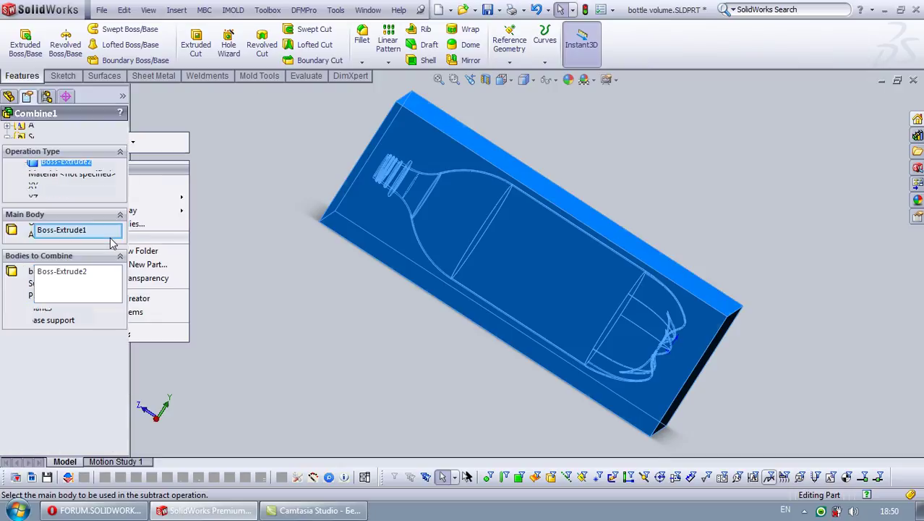
click(63, 276)
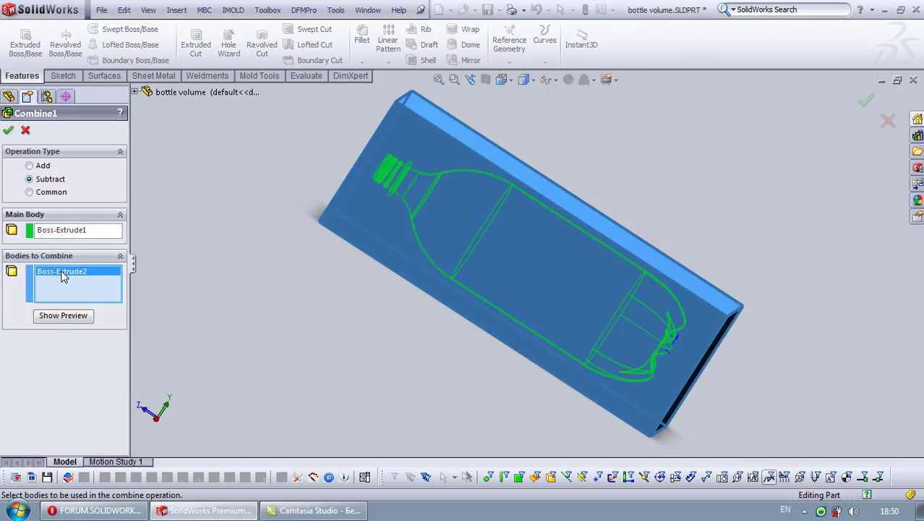
key(Delete)
click(65, 232)
key(Delete)
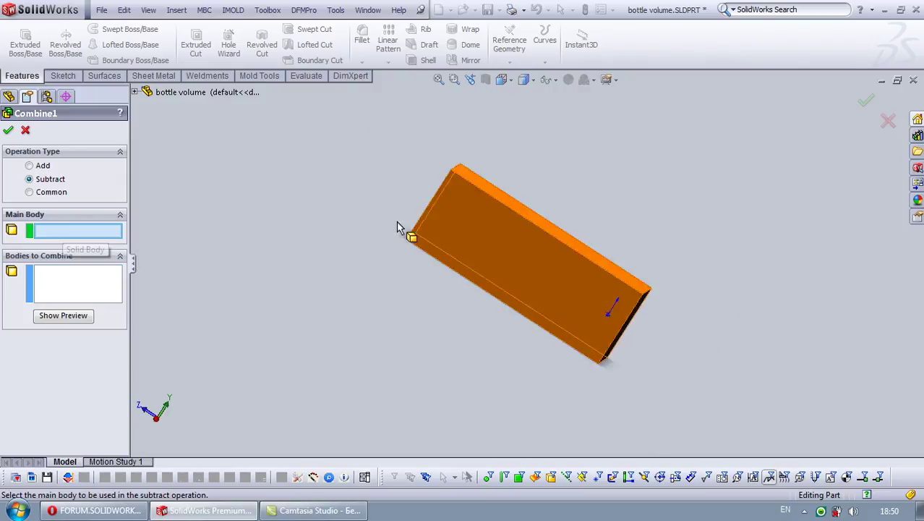
middle_drag(463, 211, 495, 208)
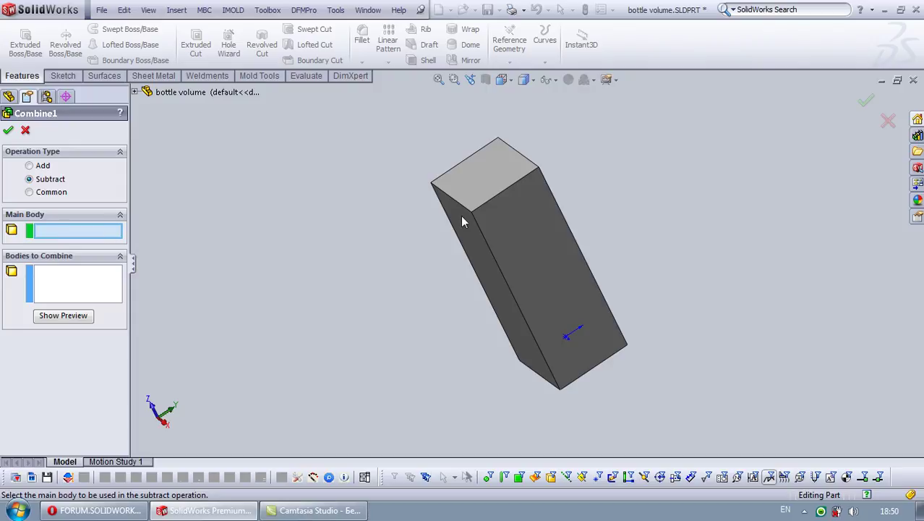
click(470, 199)
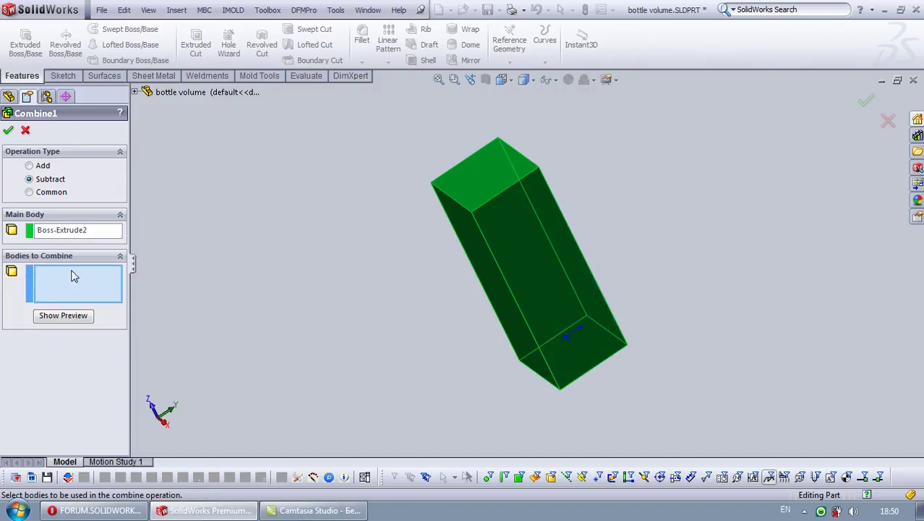
Step: Add the bottle body Boss-Extrude1 as the body to subtract and apply
click(135, 92)
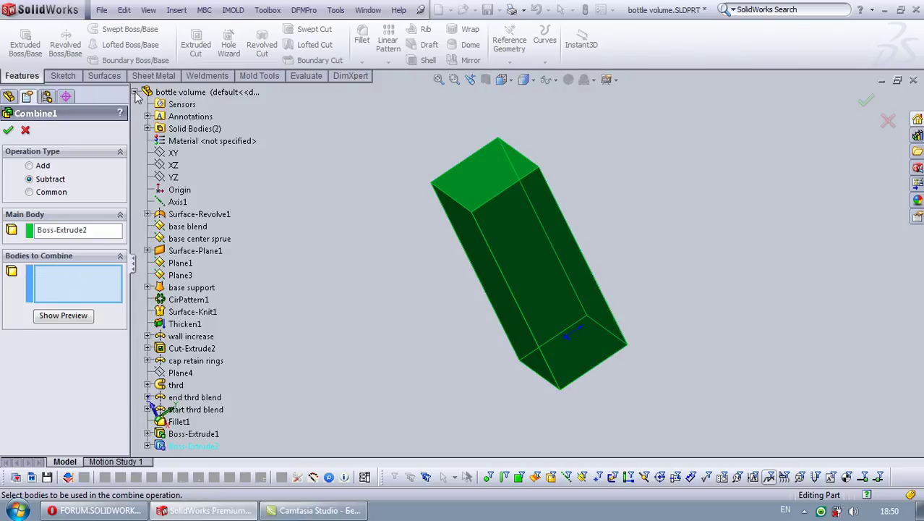
click(148, 128)
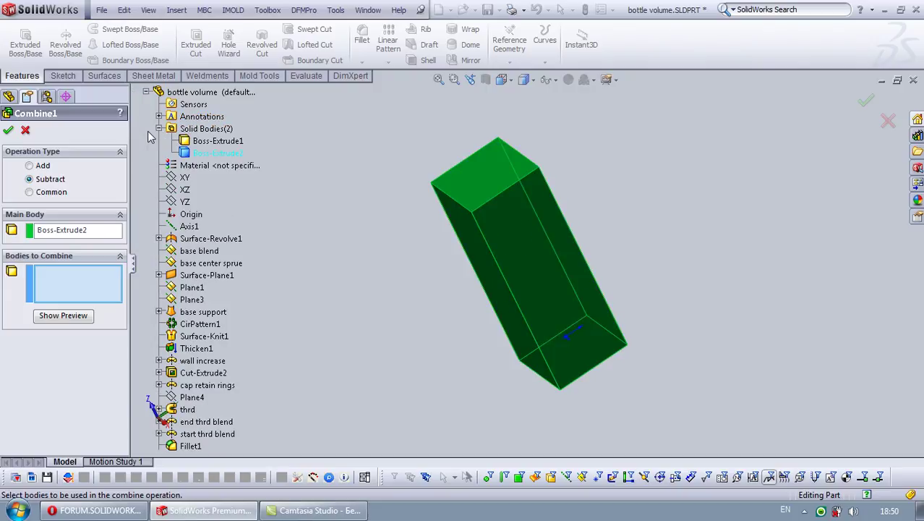
click(206, 141)
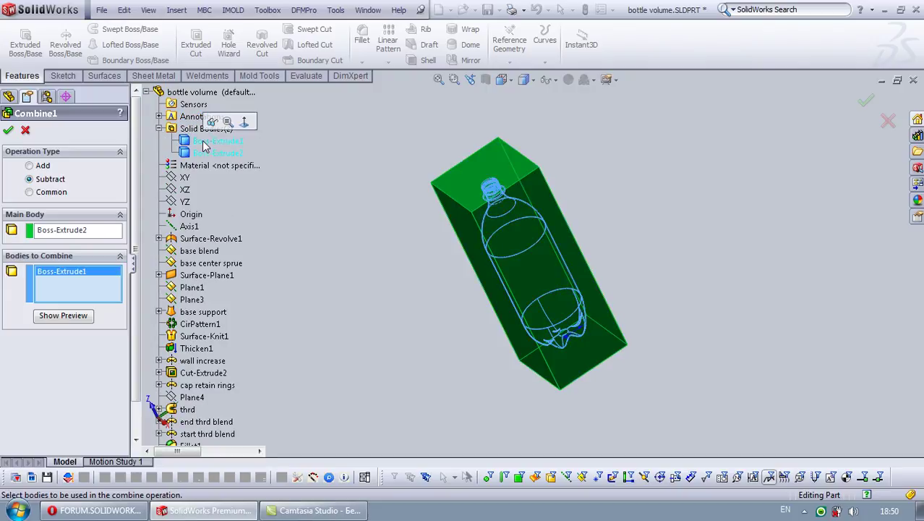
click(10, 130)
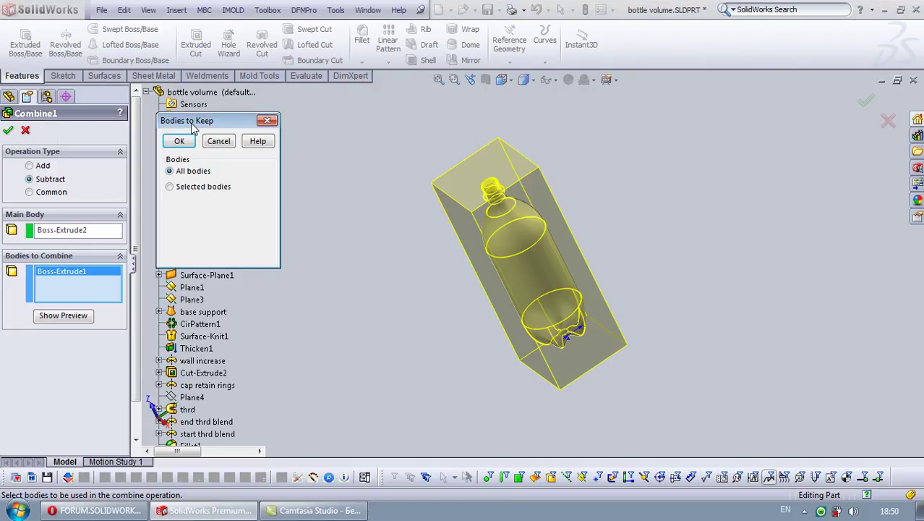
Step: Keep only Body 2, the bottle-shaped inner volume, from the subtraction
drag(192, 123, 242, 142)
click(241, 205)
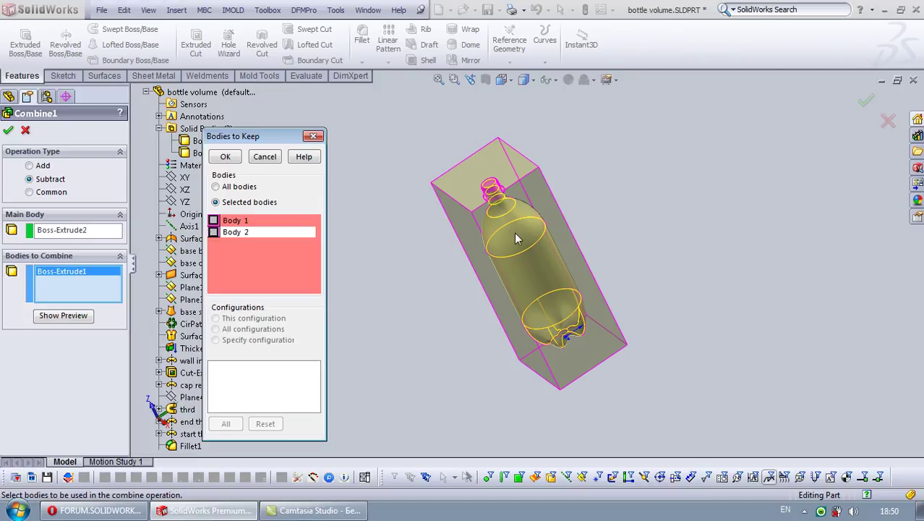
click(213, 232)
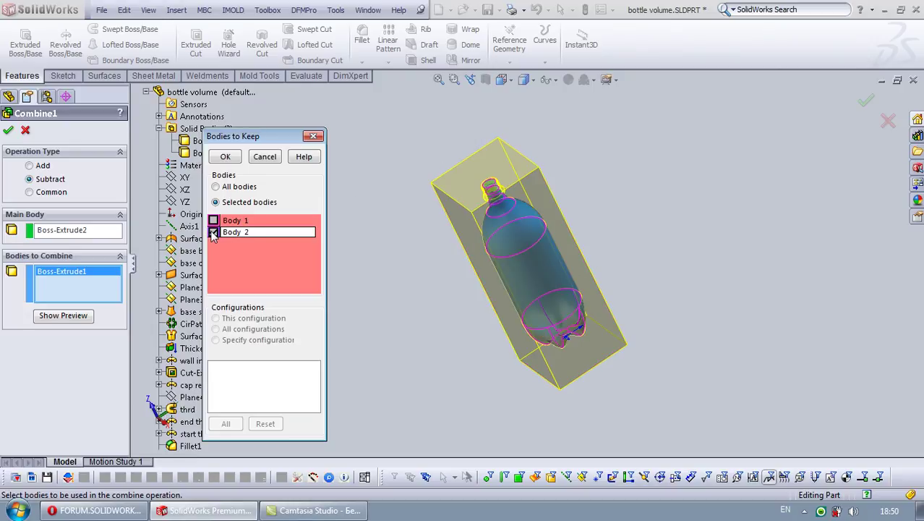
click(470, 227)
click(232, 161)
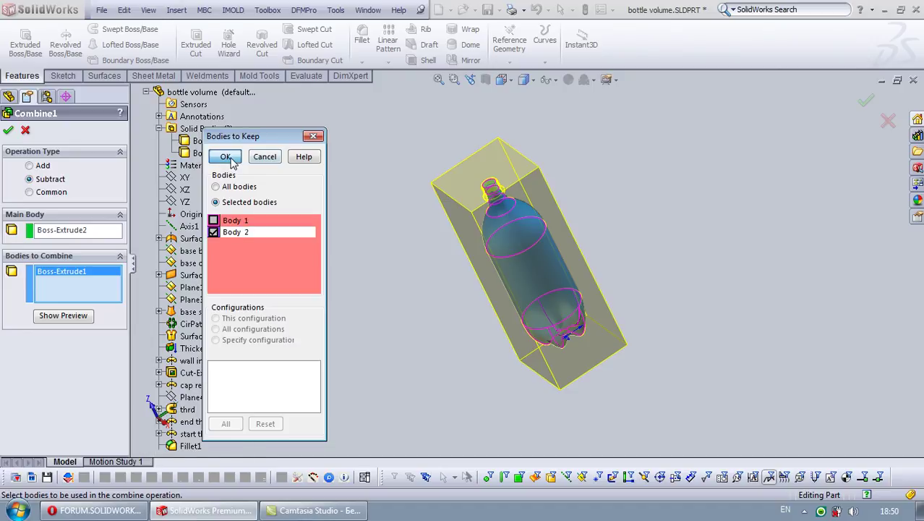
middle_drag(434, 218, 547, 218)
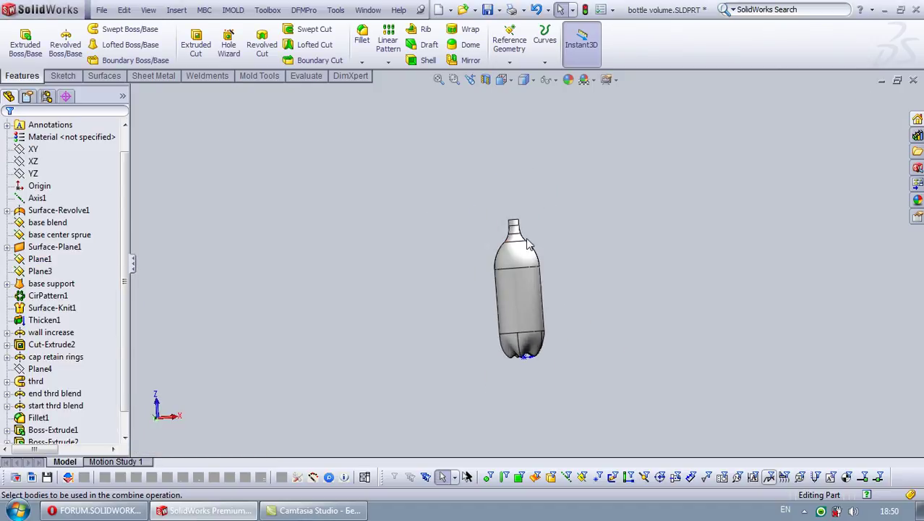
Step: Switch to isometric view and bring up the part's material options
scroll(547, 219, down, 5)
mouse_move(532, 257)
middle_down()
mouse_move(584, 237)
mouse_move(608, 311)
mouse_move(522, 213)
mouse_move(538, 213)
middle_up()
key(space)
click(563, 322)
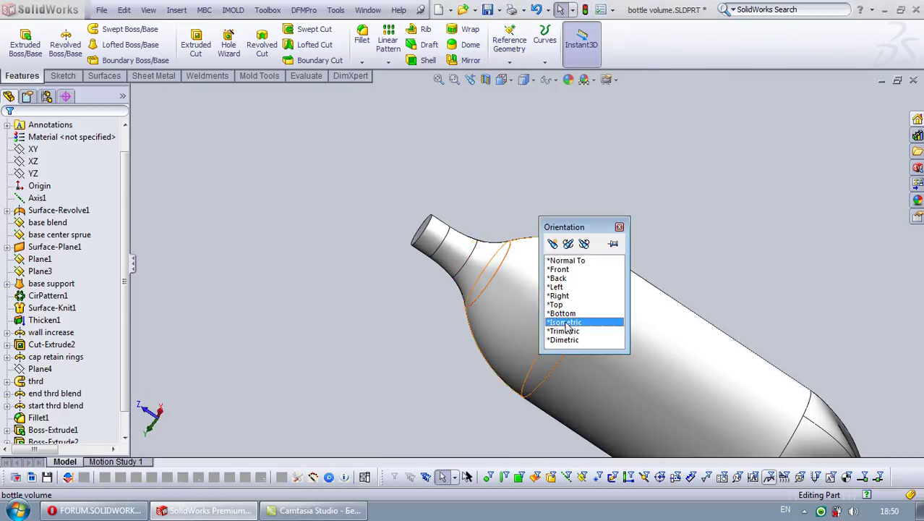
click(33, 139)
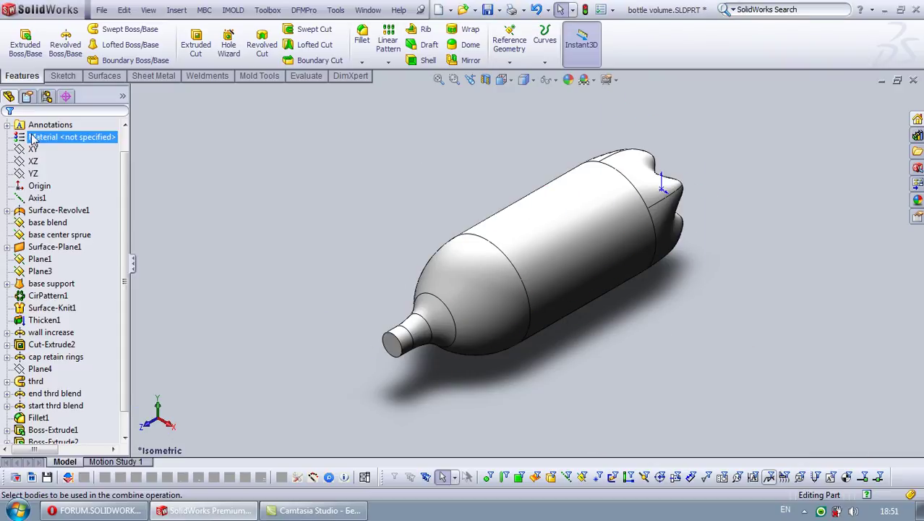
right_click(42, 140)
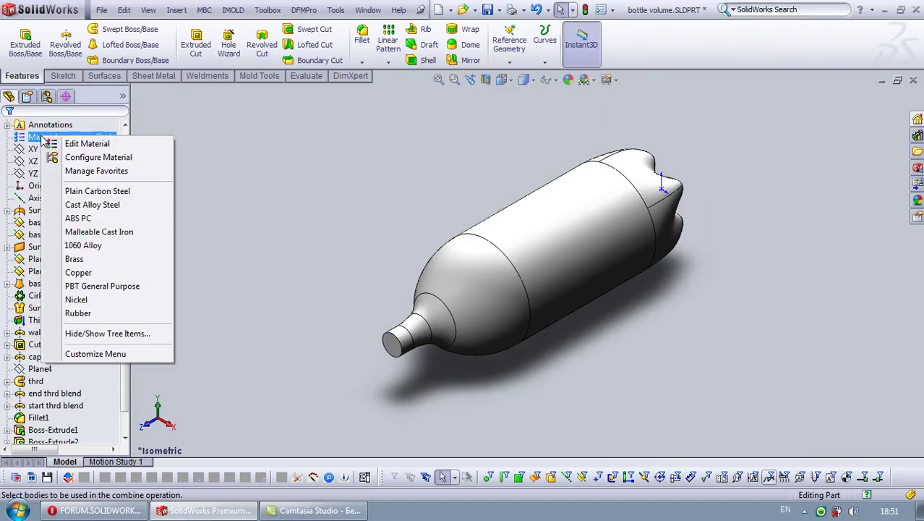
Step: In Edit Material, find and select Water under Other Non-metals
click(105, 144)
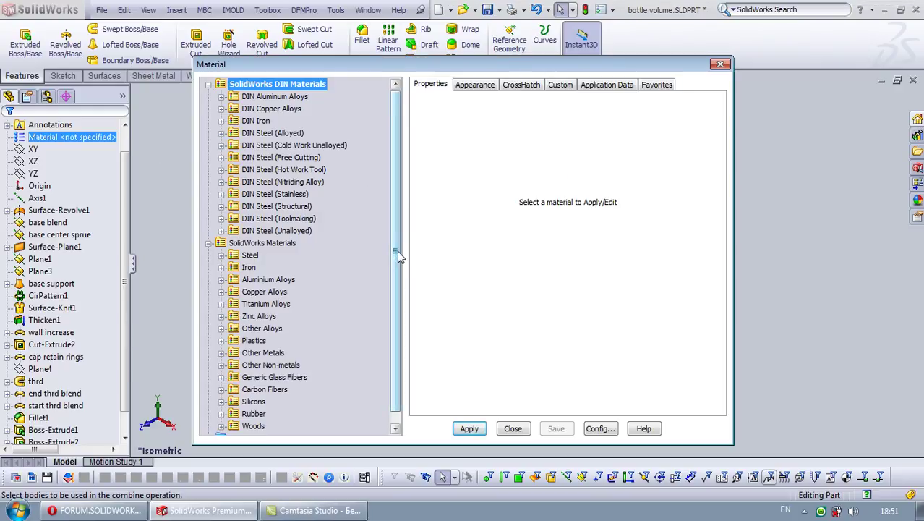
drag(396, 258, 398, 308)
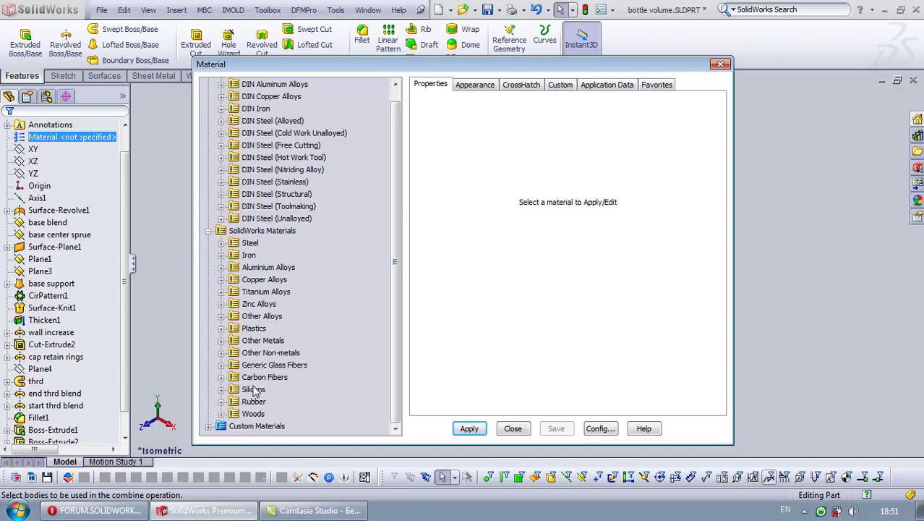
click(221, 390)
click(221, 391)
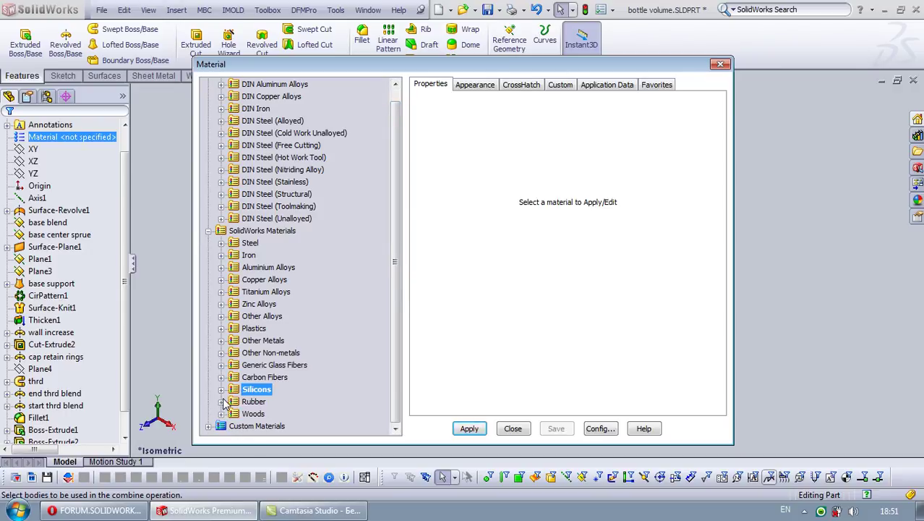
click(222, 402)
click(221, 279)
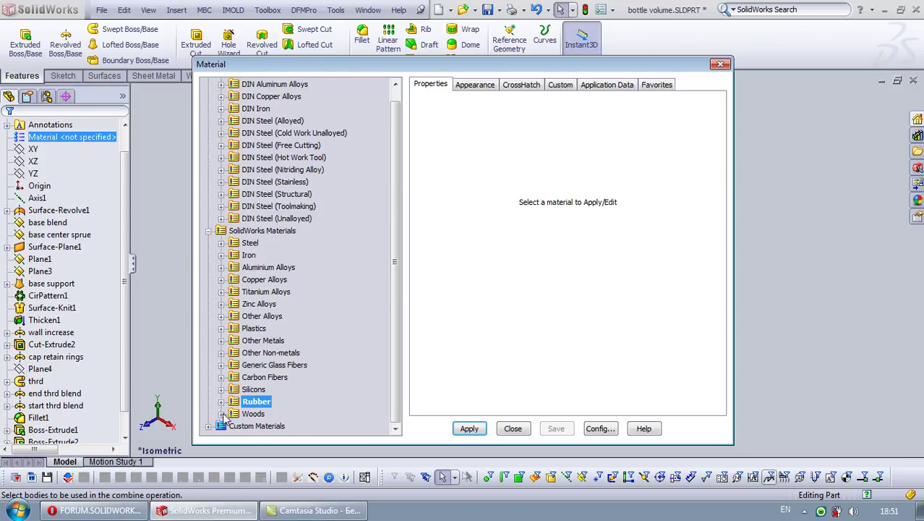
click(220, 340)
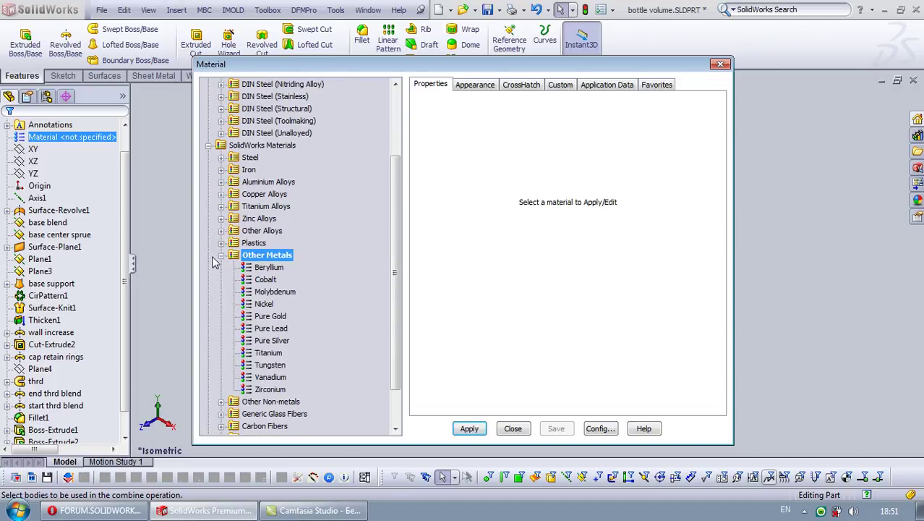
click(220, 255)
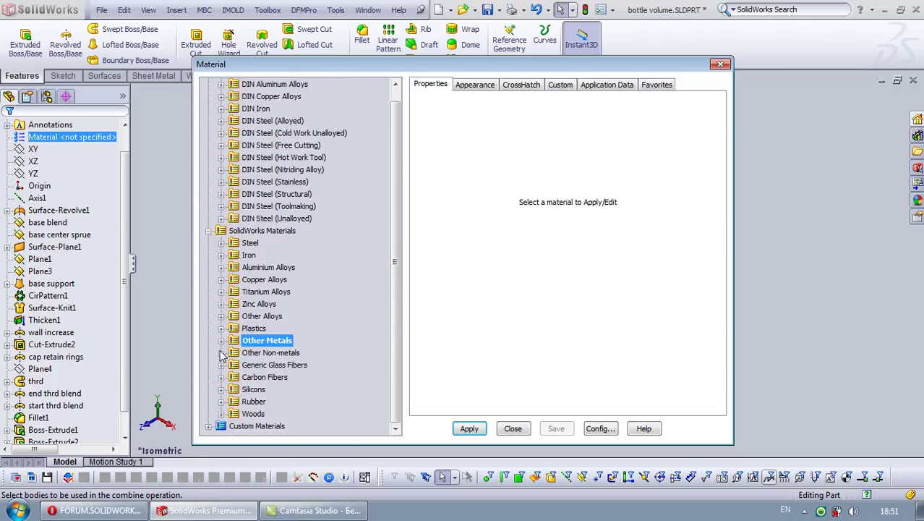
click(221, 353)
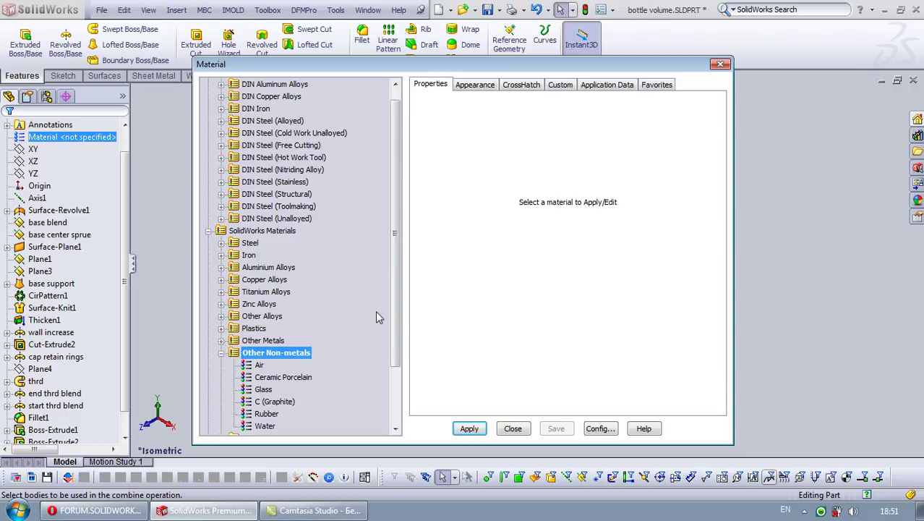
click(265, 426)
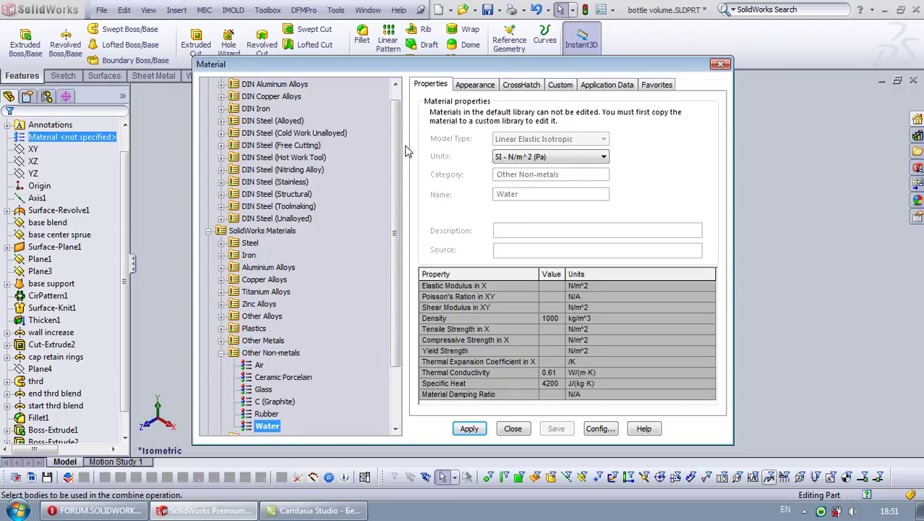
Step: Apply Water to the bottle part and close the material library
drag(543, 70, 517, 32)
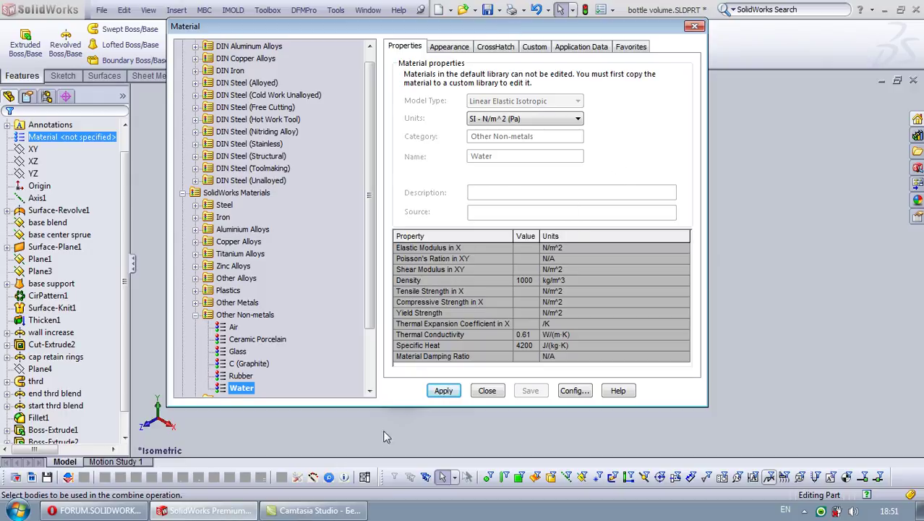
click(440, 391)
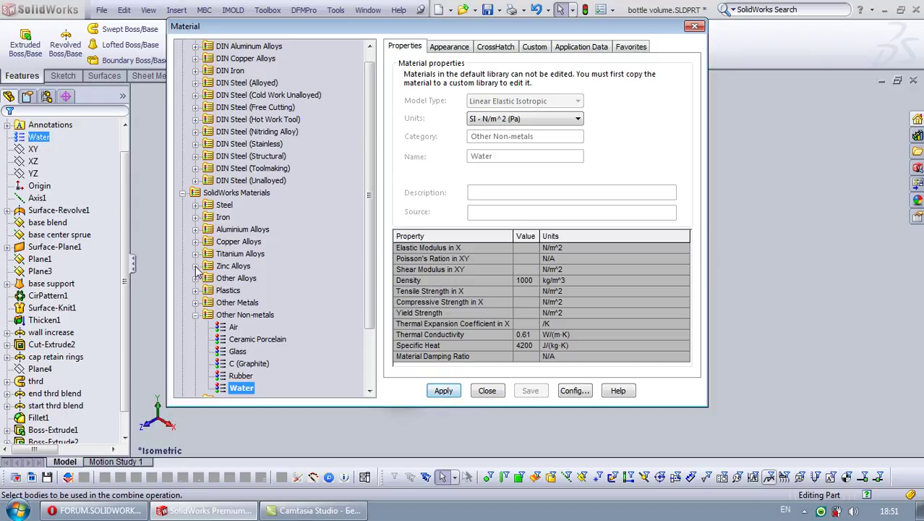
click(499, 391)
scroll(510, 273, up, 2)
scroll(528, 268, down, 2)
Step: Orbit the bottle, restore the isometric view, and bring up the Evaluate tools
mouse_move(528, 269)
middle_down()
mouse_move(495, 208)
mouse_move(495, 145)
mouse_move(471, 138)
mouse_move(513, 240)
mouse_move(540, 245)
middle_up()
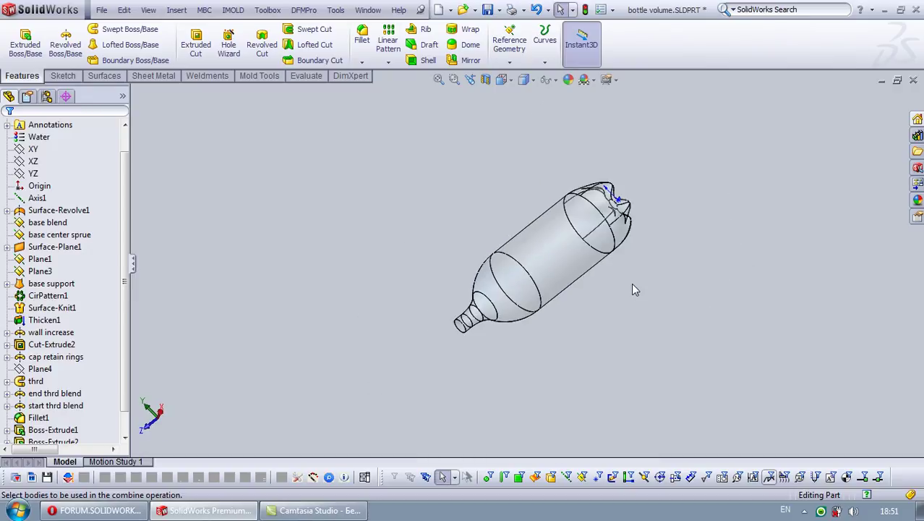
middle_drag(632, 282, 590, 215)
scroll(566, 259, down, 3)
scroll(528, 302, up, 3)
mouse_move(527, 302)
middle_down()
mouse_move(493, 303)
mouse_move(472, 215)
mouse_move(524, 274)
mouse_move(582, 190)
mouse_move(499, 283)
middle_up()
mouse_move(474, 347)
middle_down()
mouse_move(433, 263)
mouse_move(450, 350)
mouse_move(437, 402)
middle_up()
key(space)
click(494, 356)
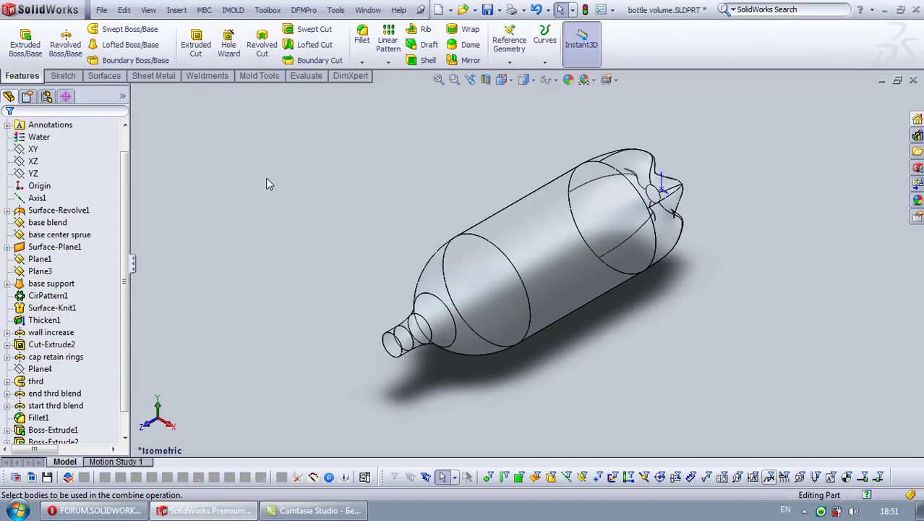
click(305, 76)
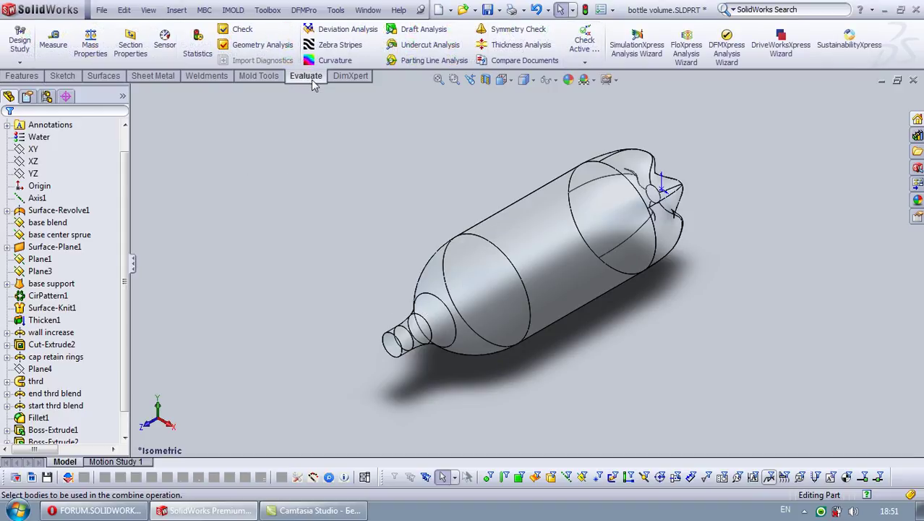
Step: Recalculate mass properties for the Combine1 body and highlight its 1695925.99 mm³ volume
click(92, 44)
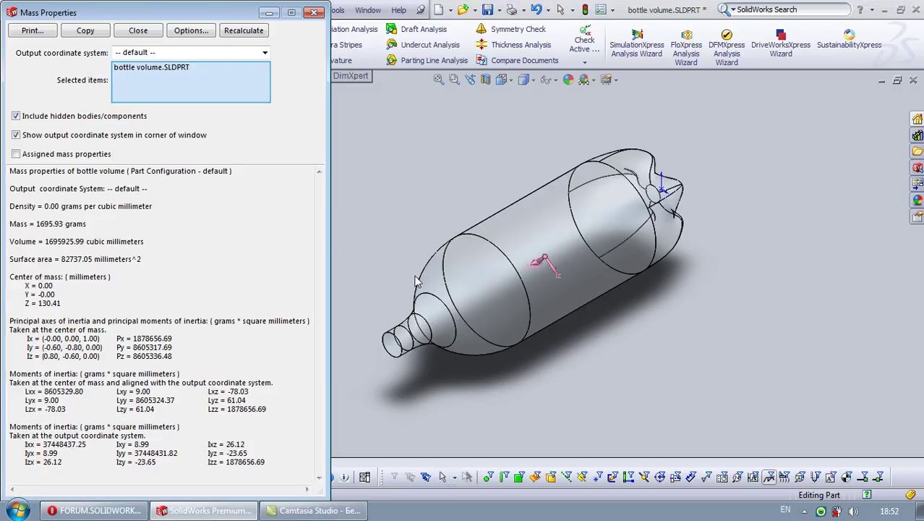
click(495, 270)
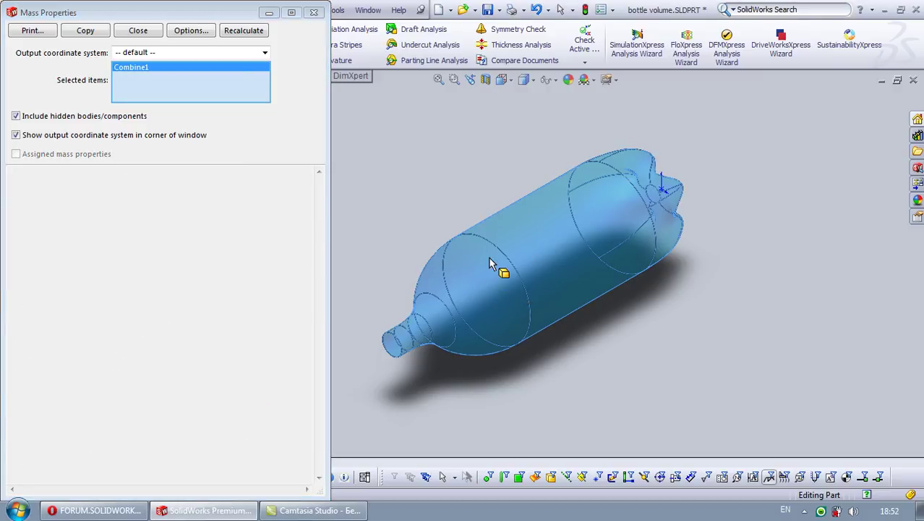
click(245, 34)
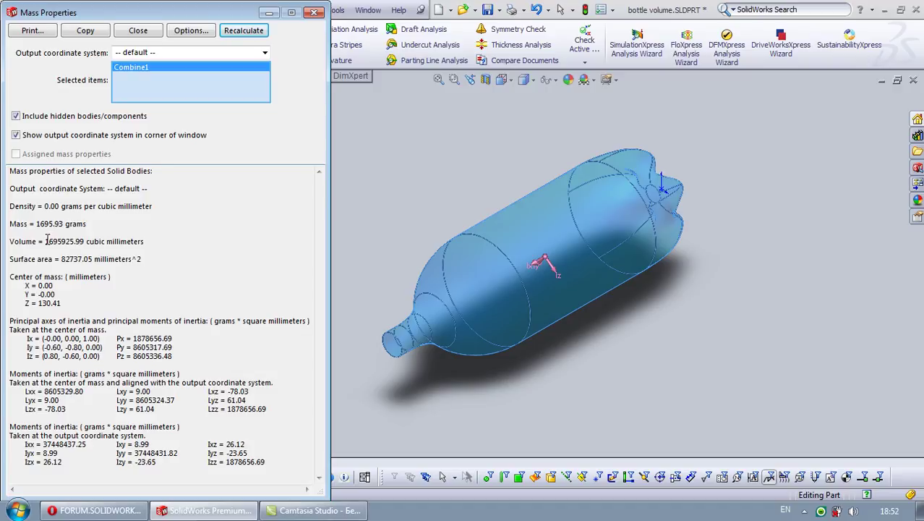
drag(45, 241, 77, 244)
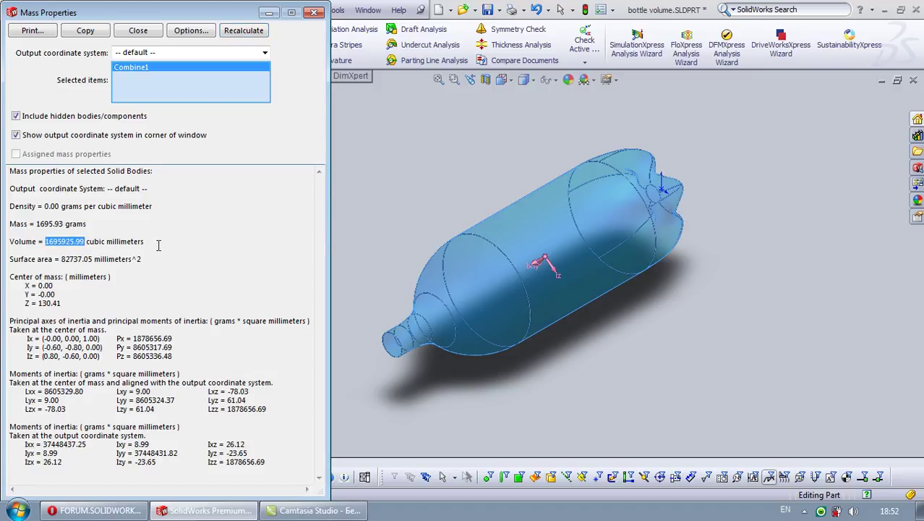
Step: Paste 1695925.99 mm³ into Opera's mm³-to-liters converter, giving 1.69592599 liters, then return to SolidWorks
click(94, 510)
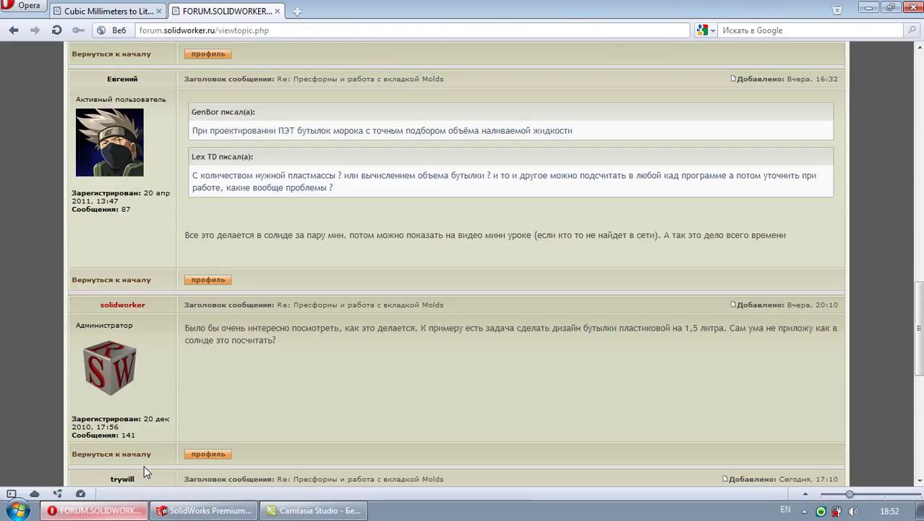
click(132, 10)
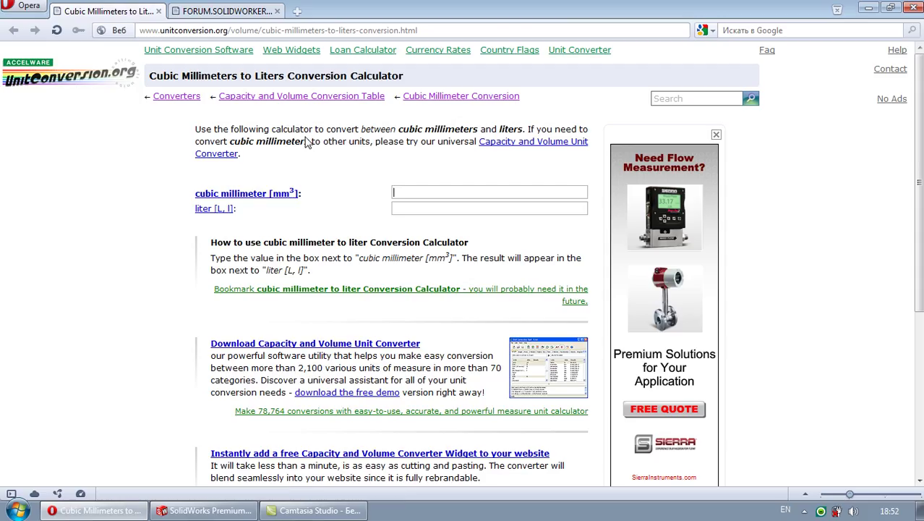
text(1695925.99)
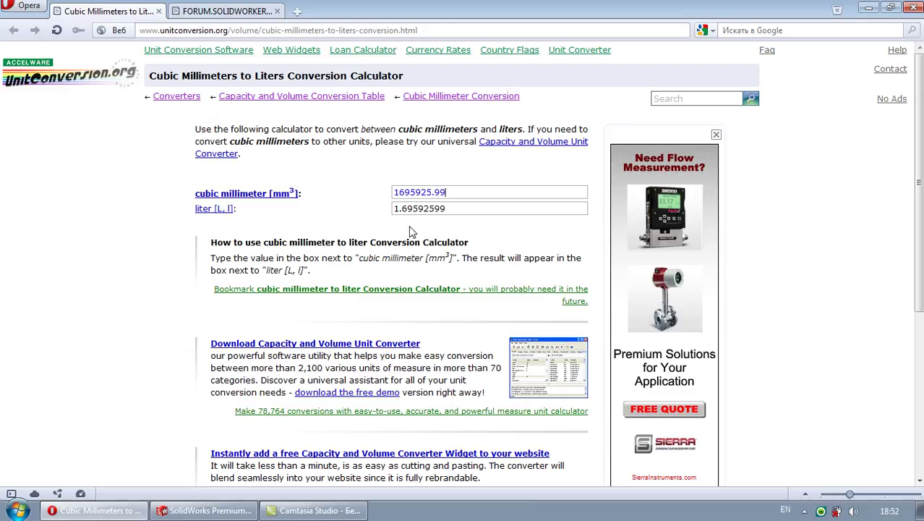
click(206, 510)
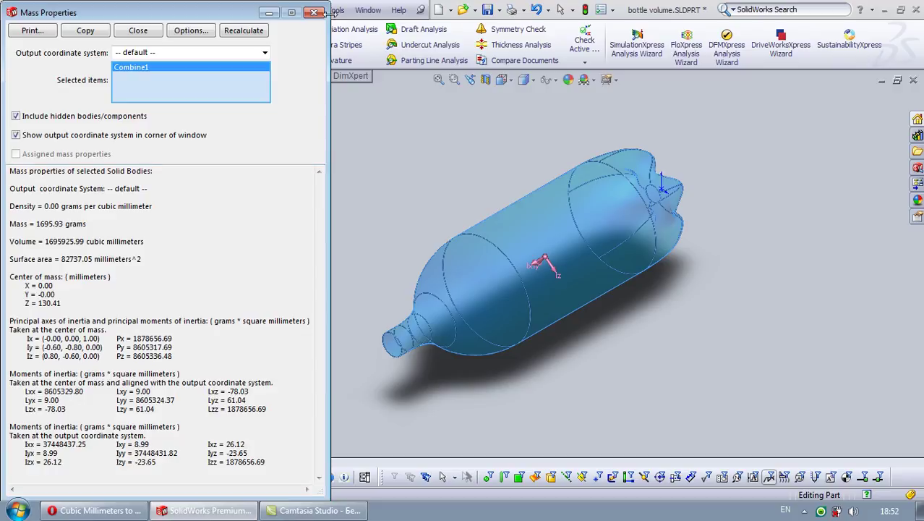
Step: Start an Extruded Cut sketch on the YZ plane and view it normal to the plane
click(314, 12)
mouse_move(331, 191)
middle_down()
mouse_move(392, 219)
mouse_move(333, 165)
mouse_move(350, 186)
mouse_move(368, 120)
mouse_move(336, 131)
middle_up()
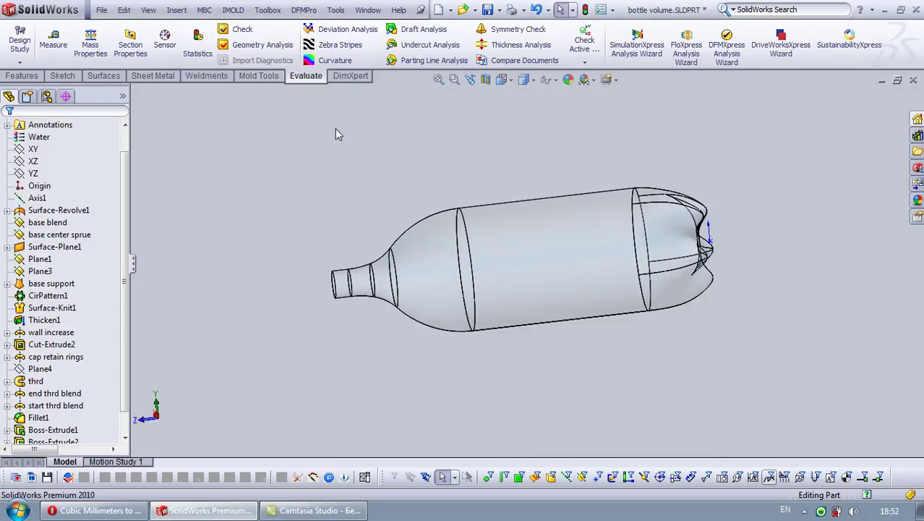
key(space)
key(space)
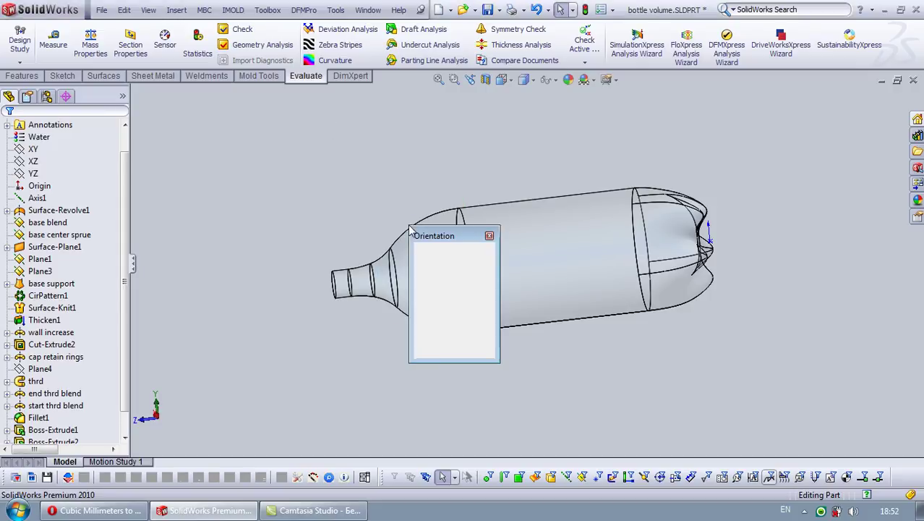
click(22, 75)
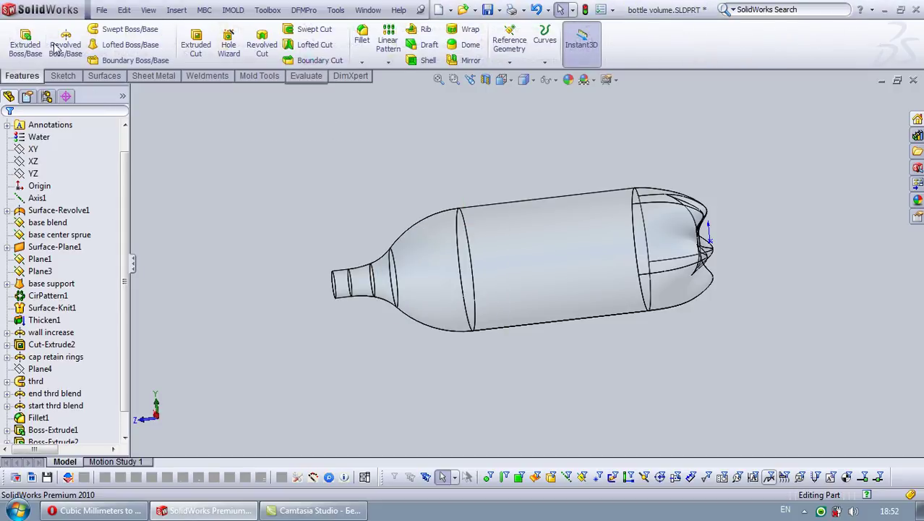
click(195, 43)
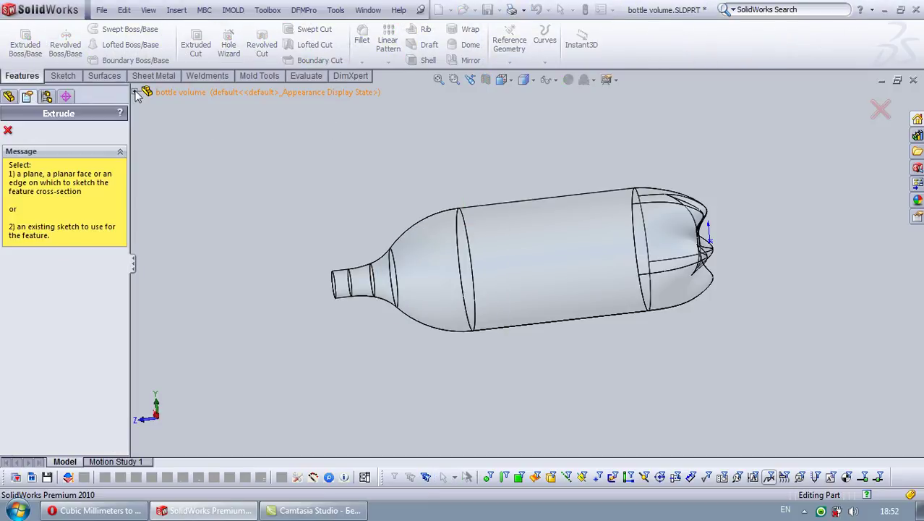
click(135, 92)
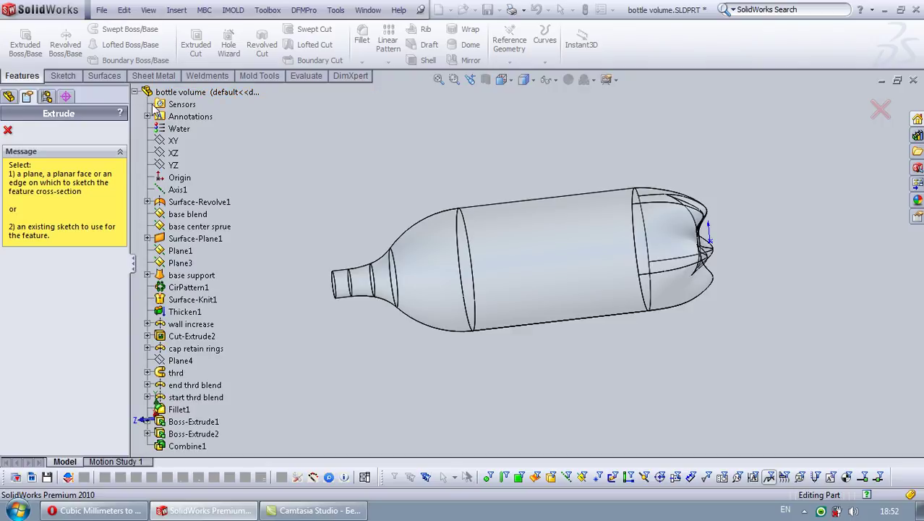
click(175, 165)
key(space)
double_click(209, 210)
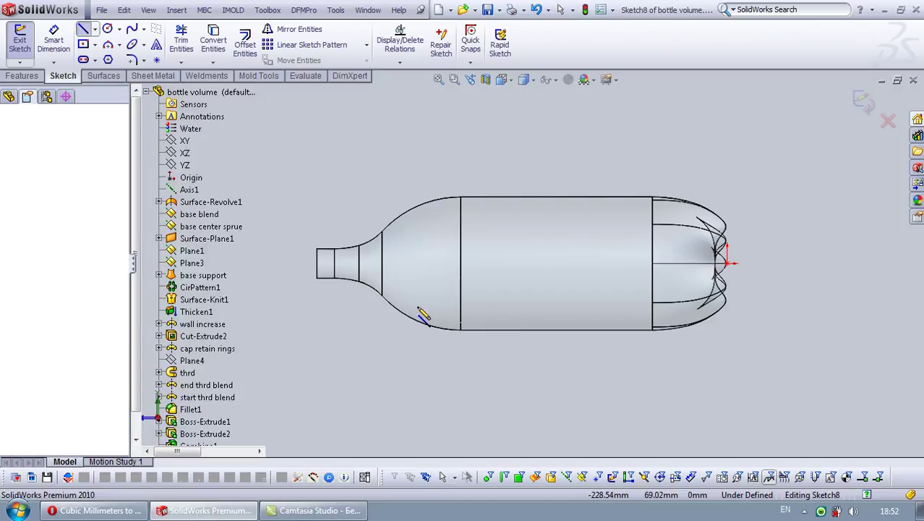
Step: Draw a vertical line across the shoulder and dimension it 230 mm from the base end
click(416, 171)
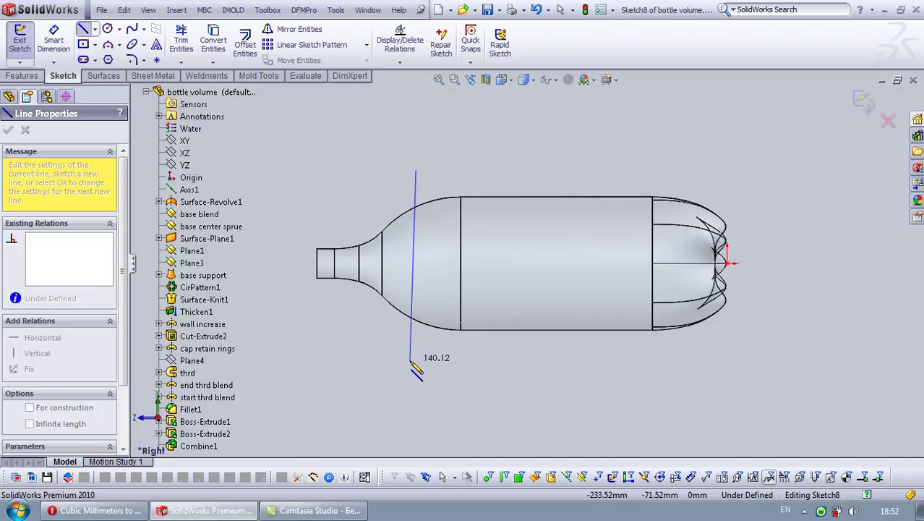
click(416, 361)
key(Escape)
key(Escape)
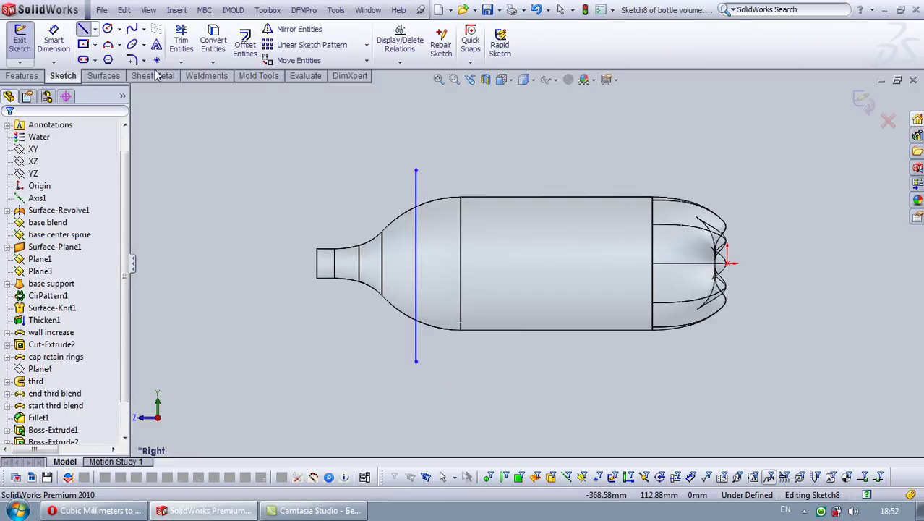
click(53, 40)
click(418, 185)
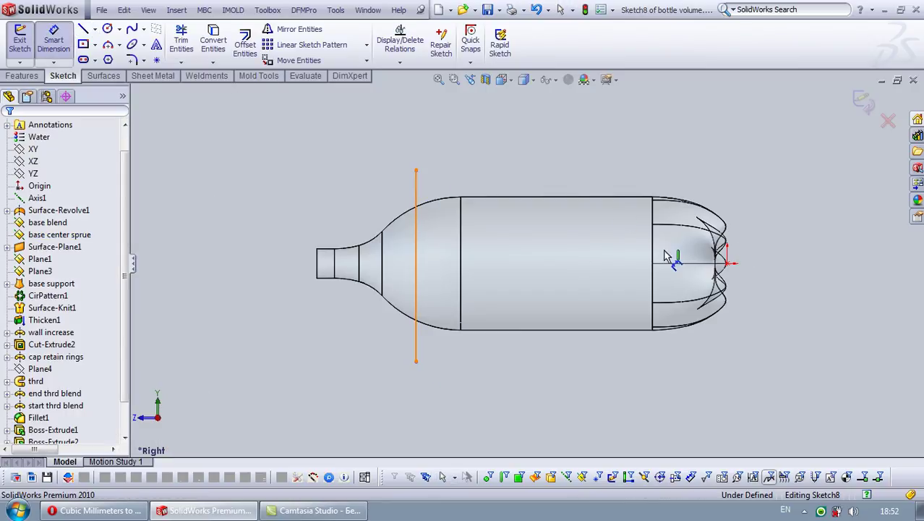
click(723, 262)
click(611, 170)
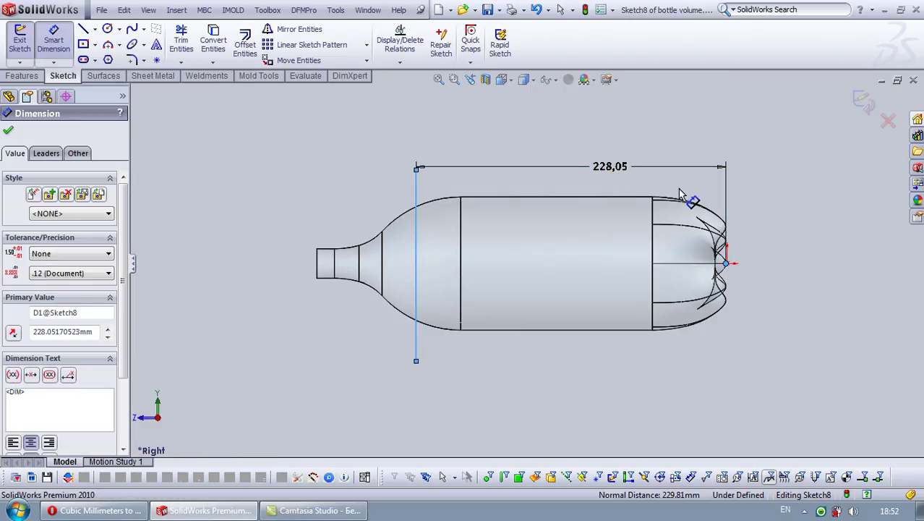
text(230)
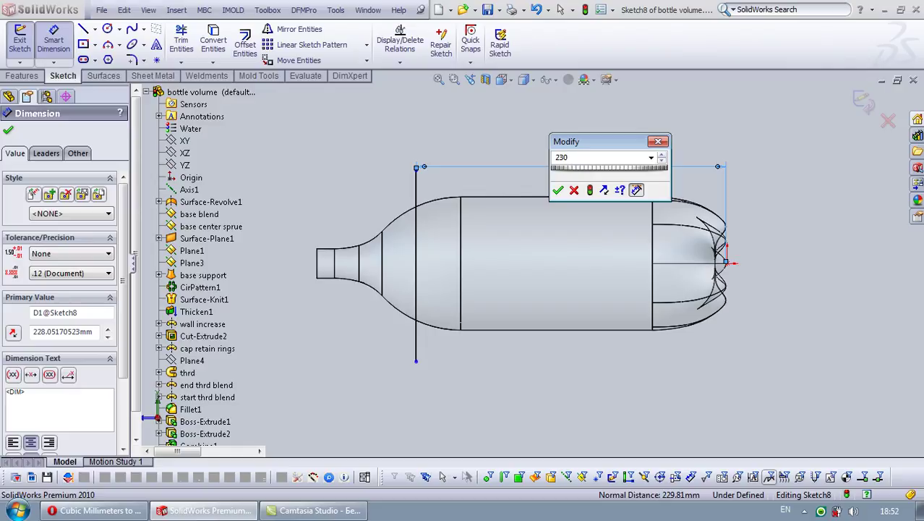
key(Return)
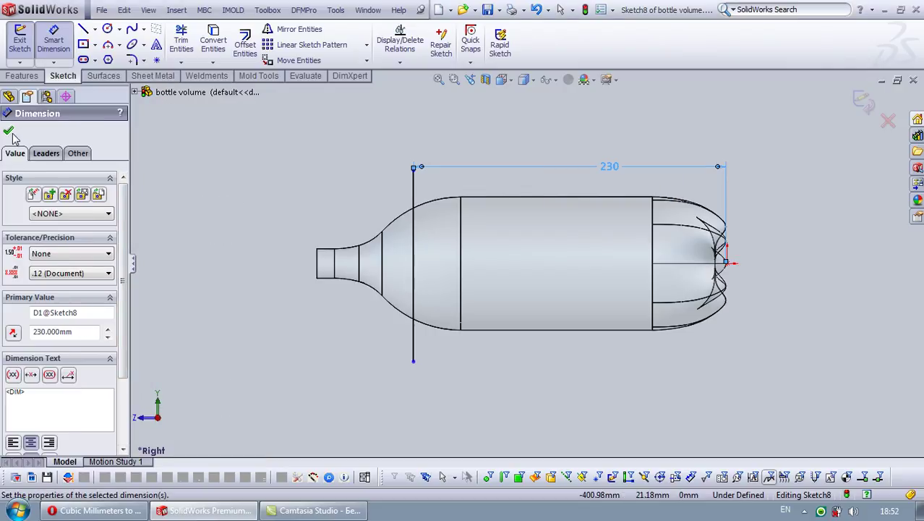
click(9, 131)
Step: Apply a flipped-side Through All cut removing the neck beyond 230 mm, then show a side view
click(868, 103)
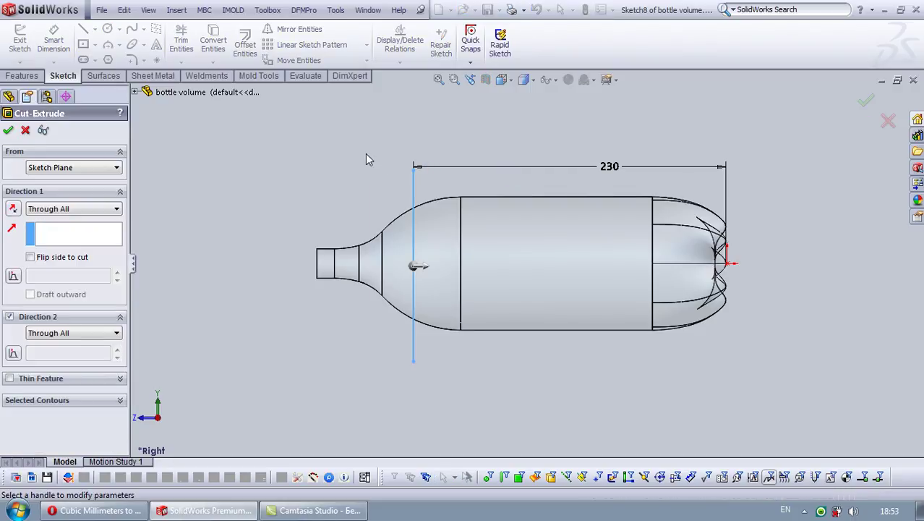
click(414, 271)
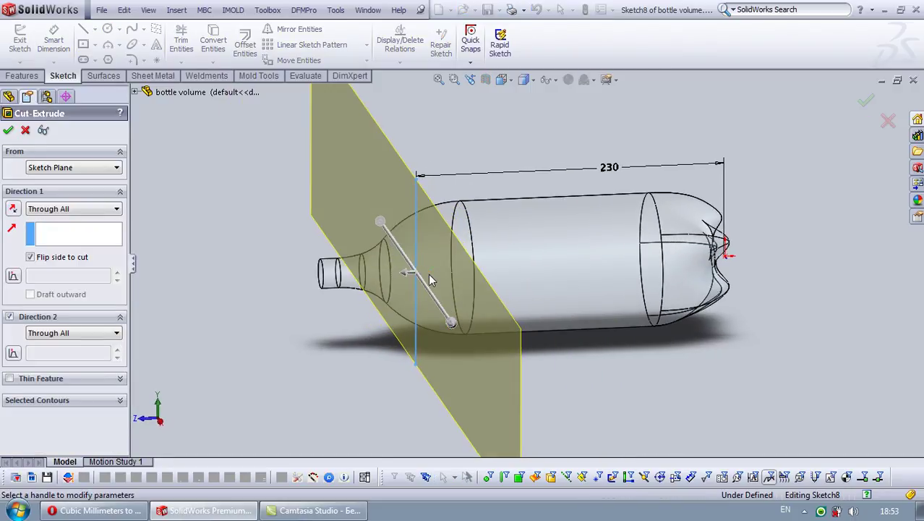
click(8, 129)
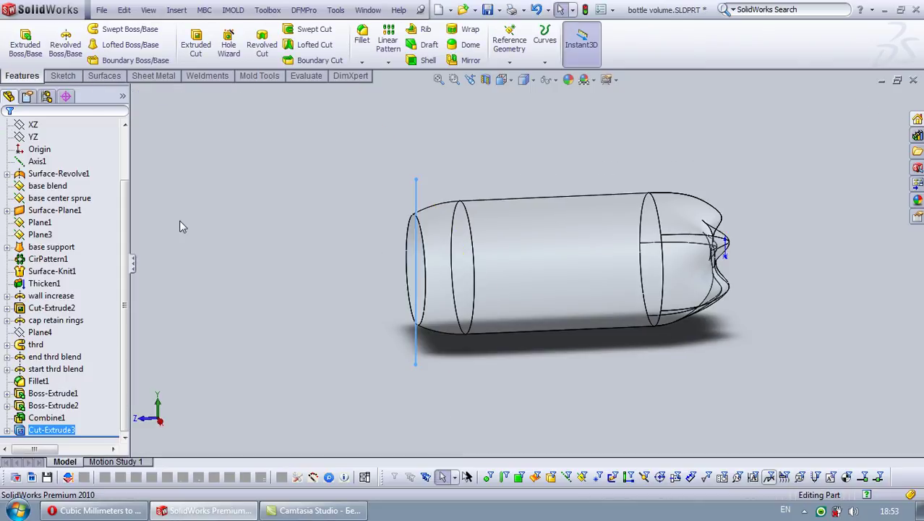
click(302, 164)
key(space)
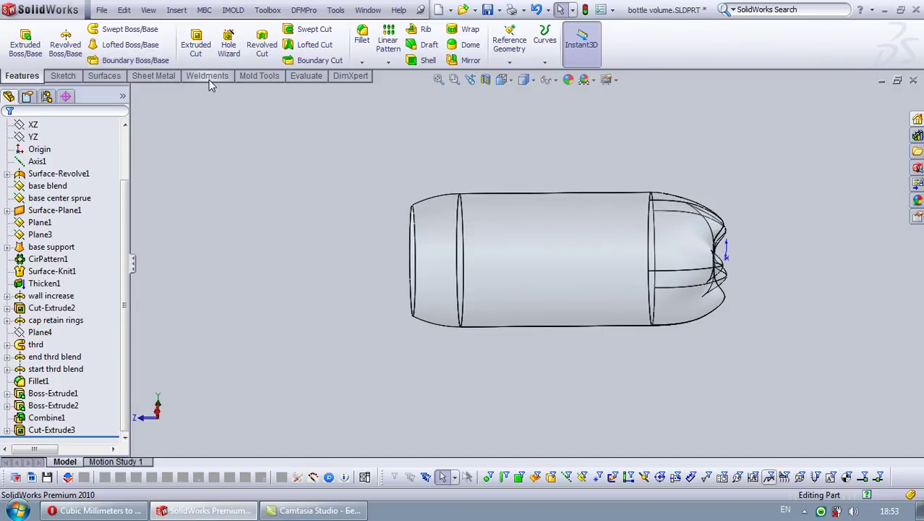
Step: Clear the measured items and recalculate Mass Properties for the trimmed Cut-Extrude3 body
click(208, 76)
click(306, 76)
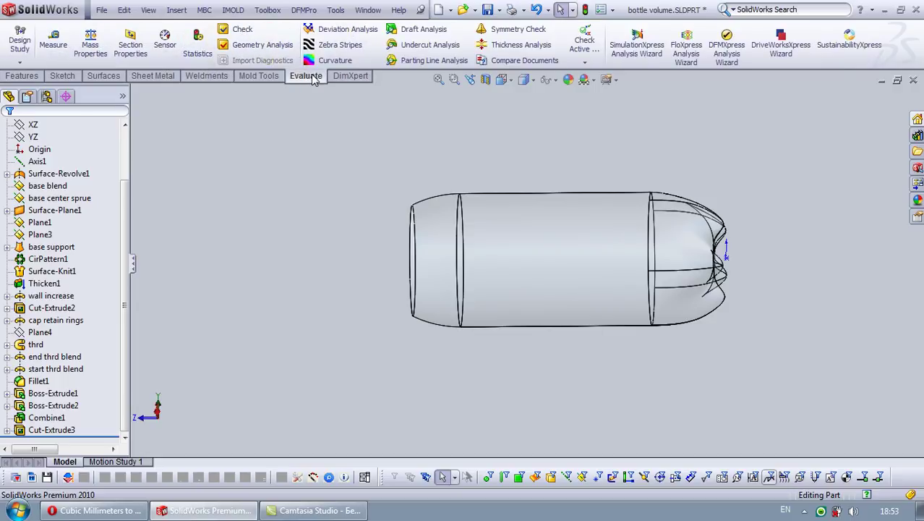
right_click(367, 79)
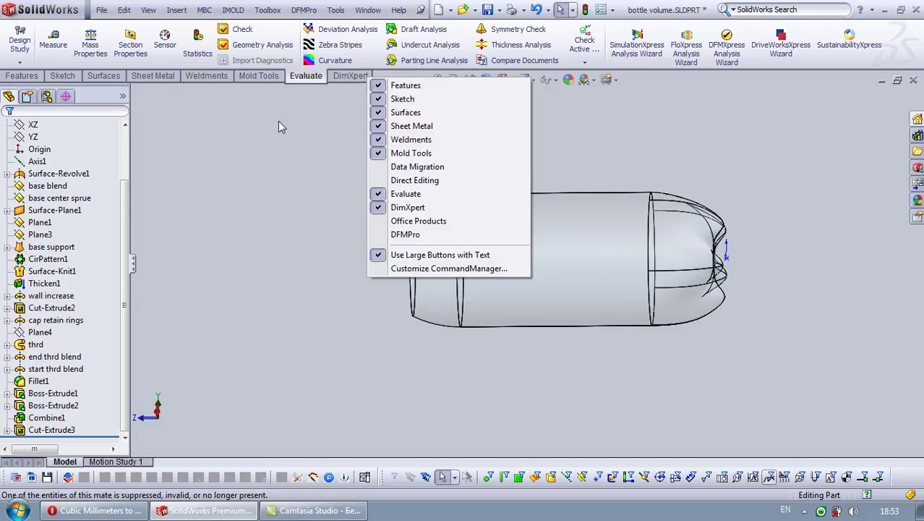
click(94, 45)
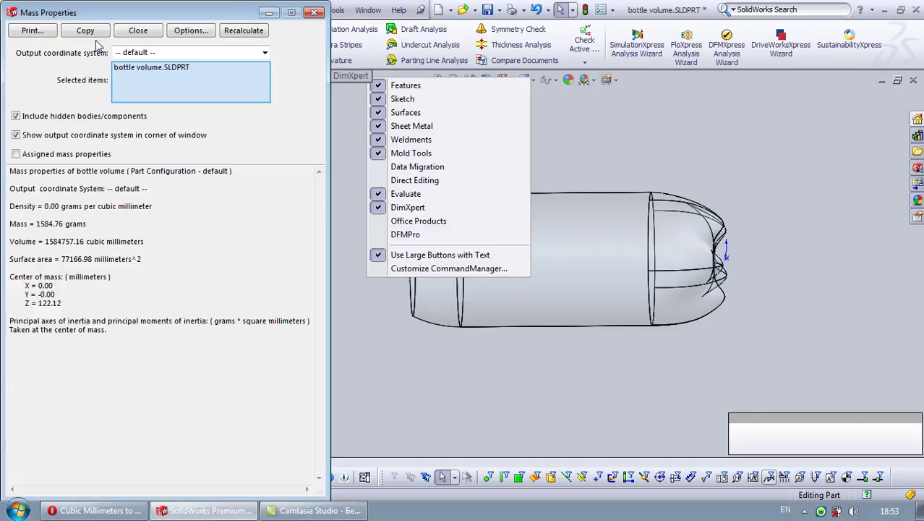
click(178, 72)
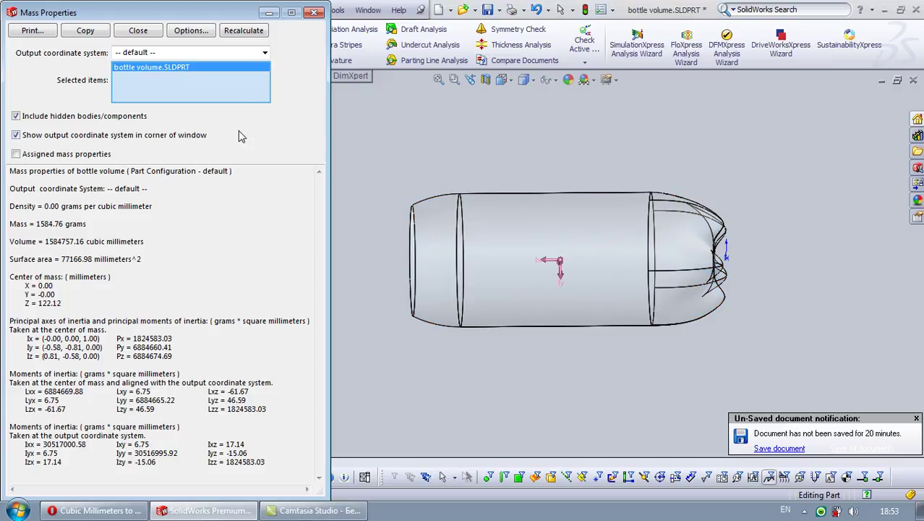
right_click(171, 74)
click(189, 84)
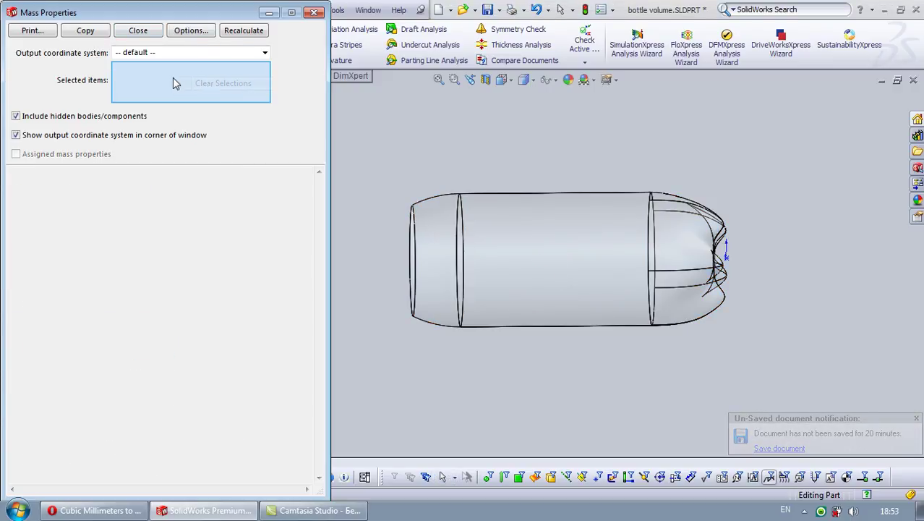
click(510, 264)
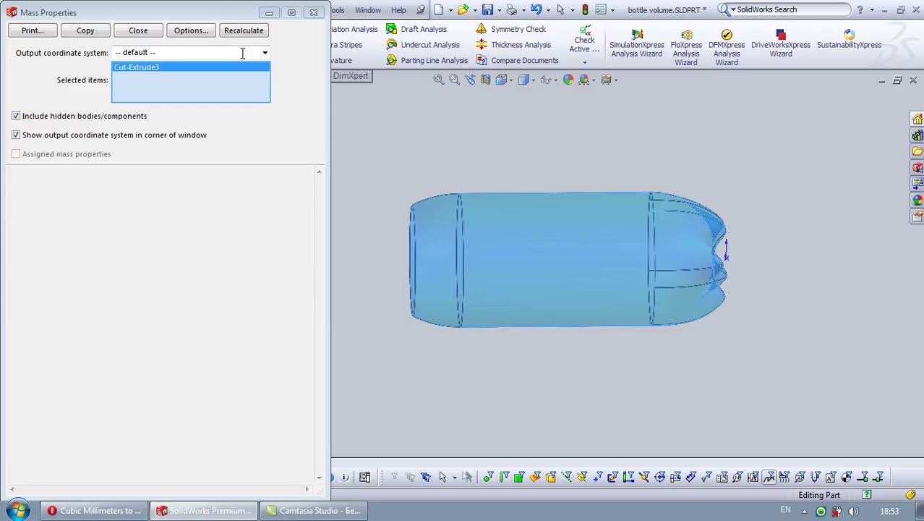
click(243, 30)
Step: Select and copy the 1584757.16 mm³ volume value
drag(35, 225, 87, 224)
click(61, 224)
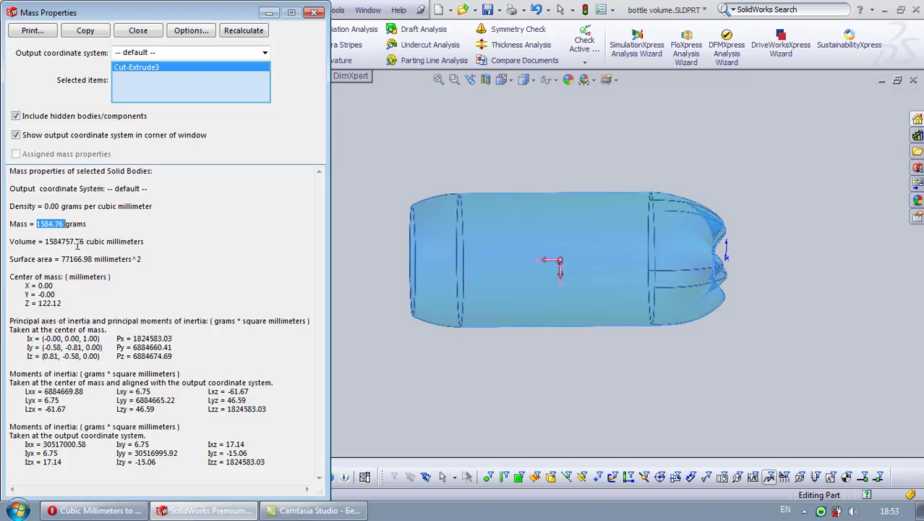
double_click(58, 241)
key(ctrl+c)
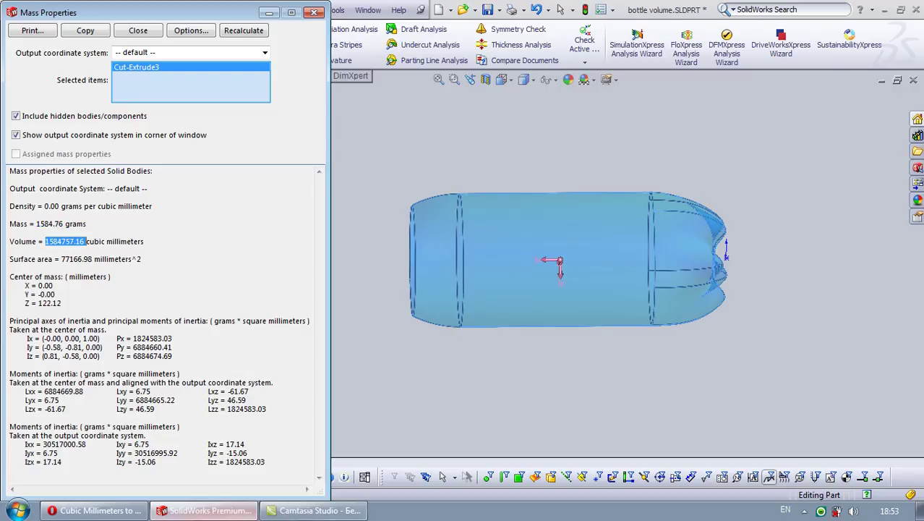
click(97, 511)
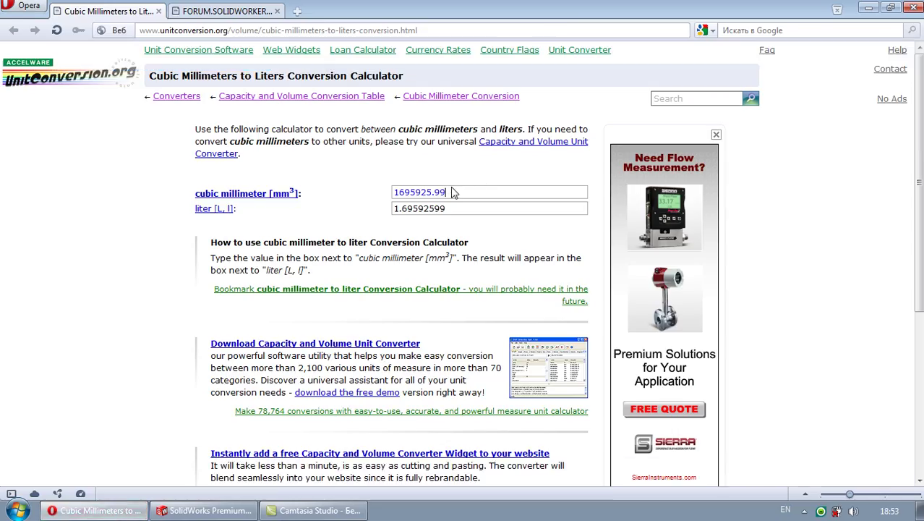
Step: Replace the converter's mm³ value with 1584757.16, reading 1.58475716 liters, then return to SolidWorks
drag(452, 188, 331, 199)
key(ctrl+v)
click(427, 208)
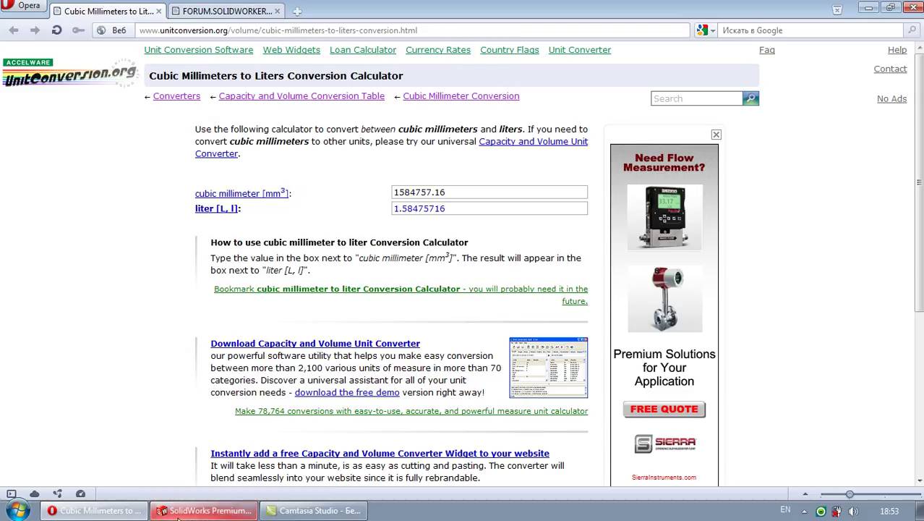
click(209, 511)
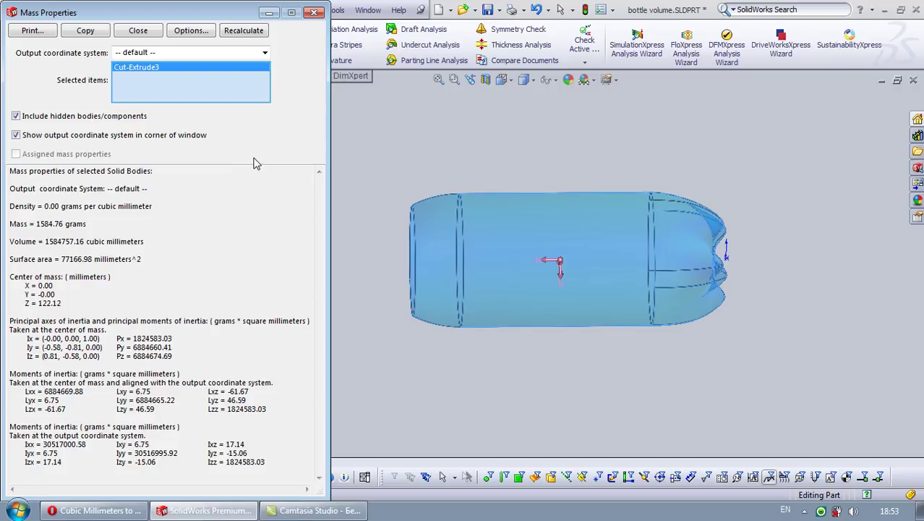
Step: Close Mass Properties and orbit the trimmed bottle from an oblique view back toward a side view
click(316, 14)
mouse_move(464, 175)
middle_down()
mouse_move(477, 227)
mouse_move(532, 334)
mouse_move(417, 231)
middle_up()
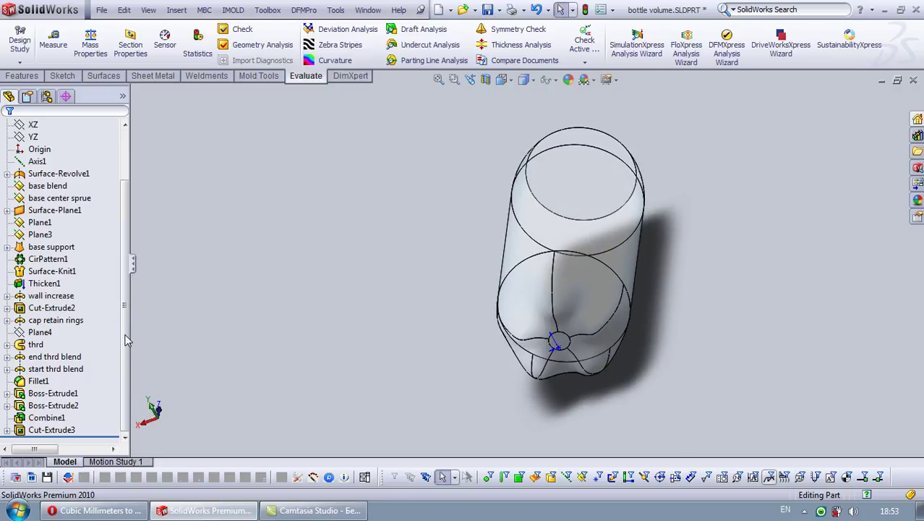
mouse_move(451, 285)
middle_down()
mouse_move(375, 346)
mouse_move(501, 235)
mouse_move(324, 337)
mouse_move(481, 138)
mouse_move(414, 312)
mouse_move(478, 155)
mouse_move(445, 314)
mouse_move(478, 227)
middle_up()
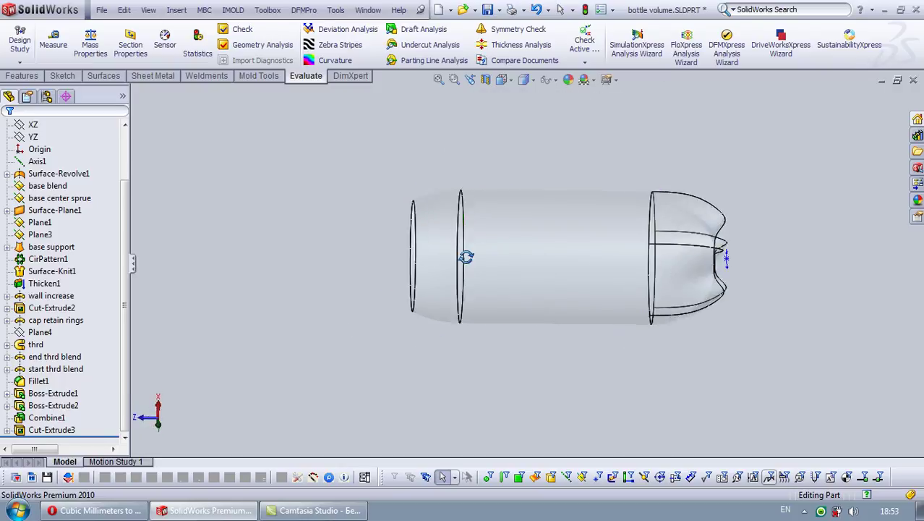